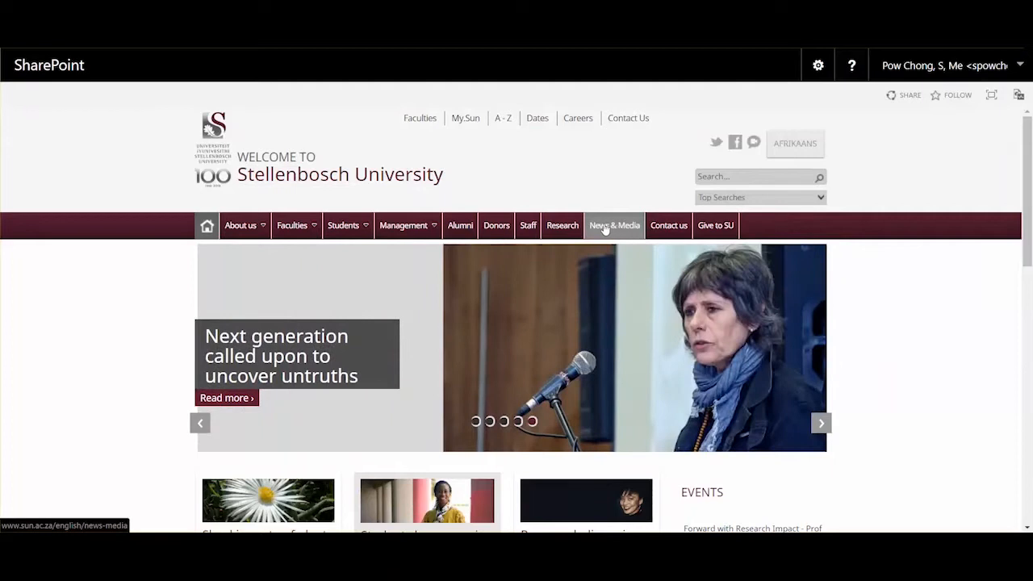
- Open the News & Media page and the full list of upcoming events in separate new tabs
right_click(604, 229)
left_click(620, 233)
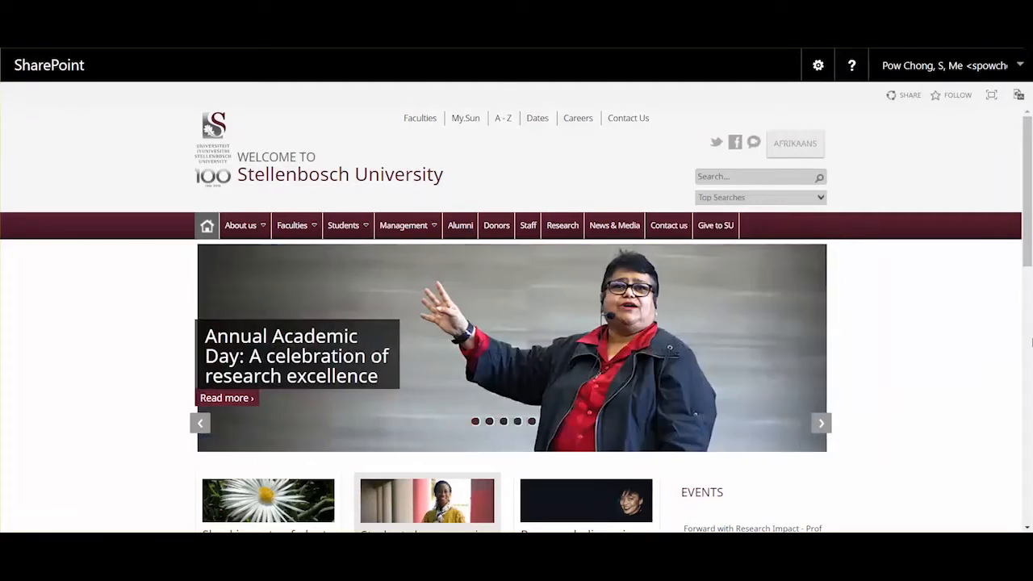
left_click_drag(1028, 260, 1027, 364)
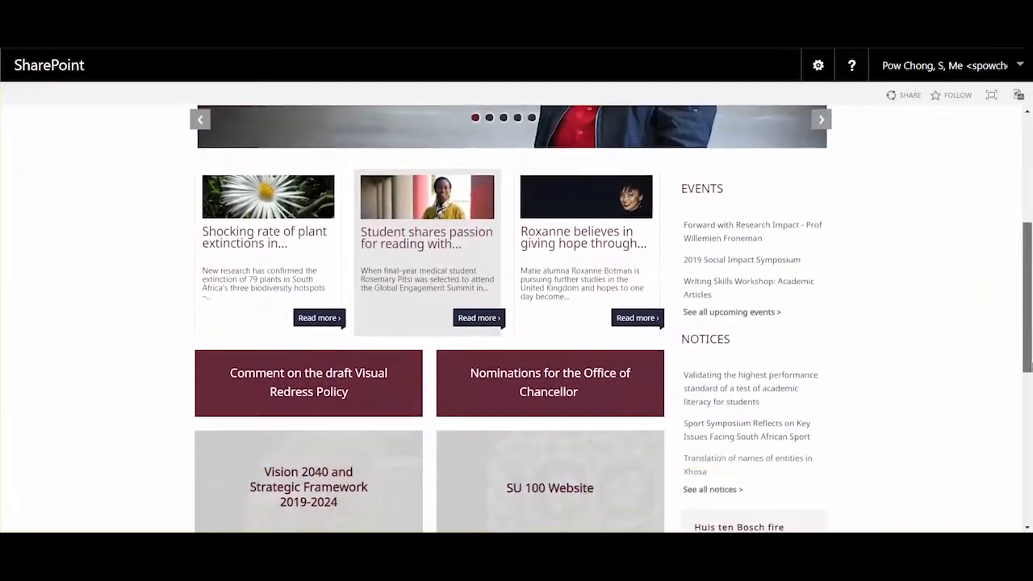
right_click(742, 321)
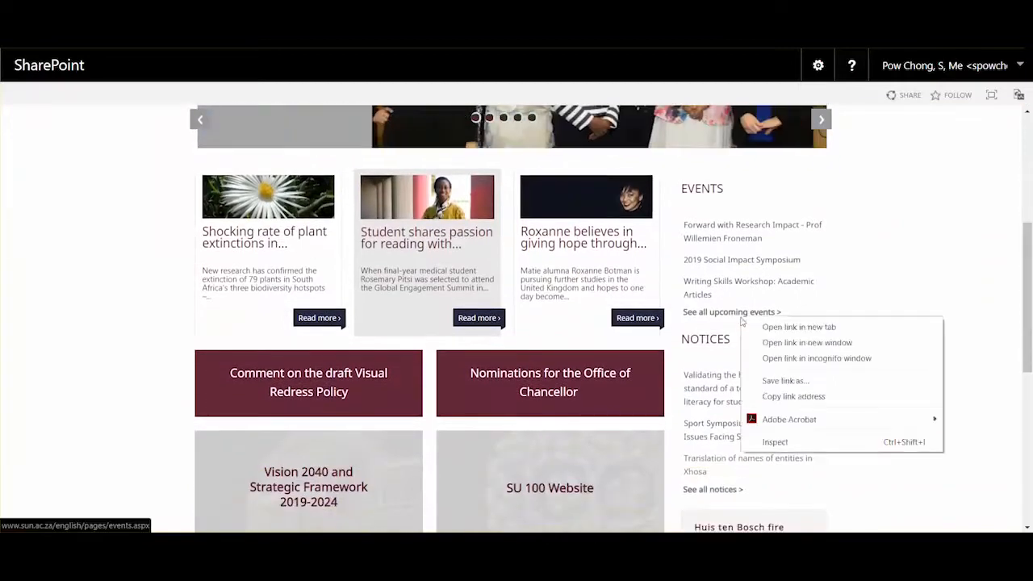
left_click(762, 328)
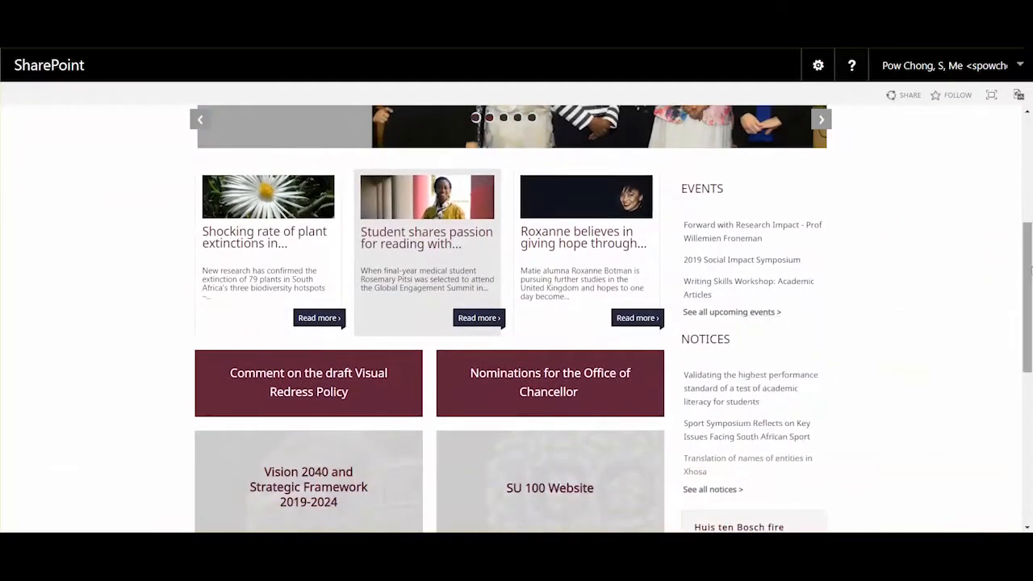
- Open News & Events from the home page footer and start creating a news article
left_click_drag(1030, 273, 1030, 422)
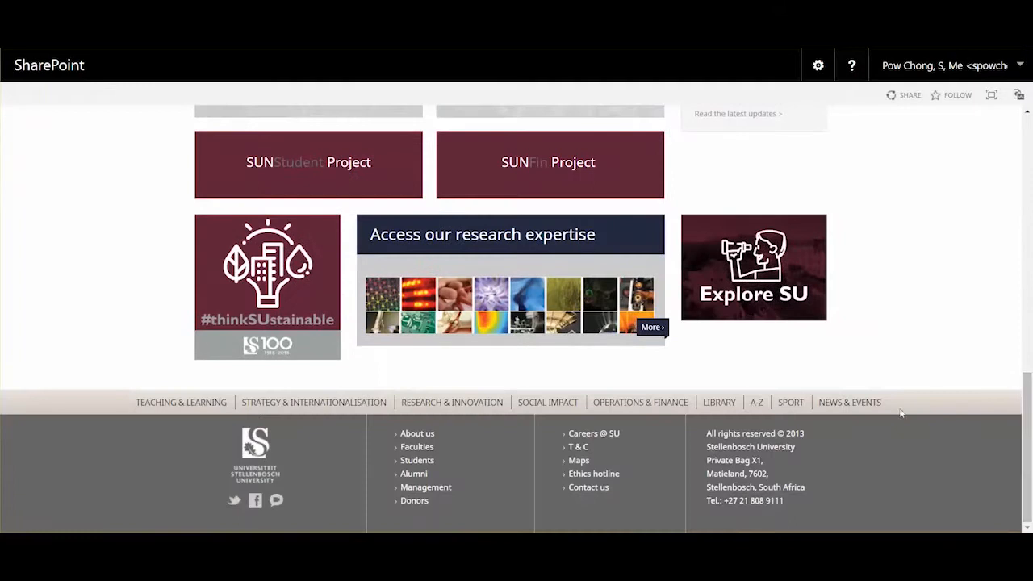
left_click(856, 409)
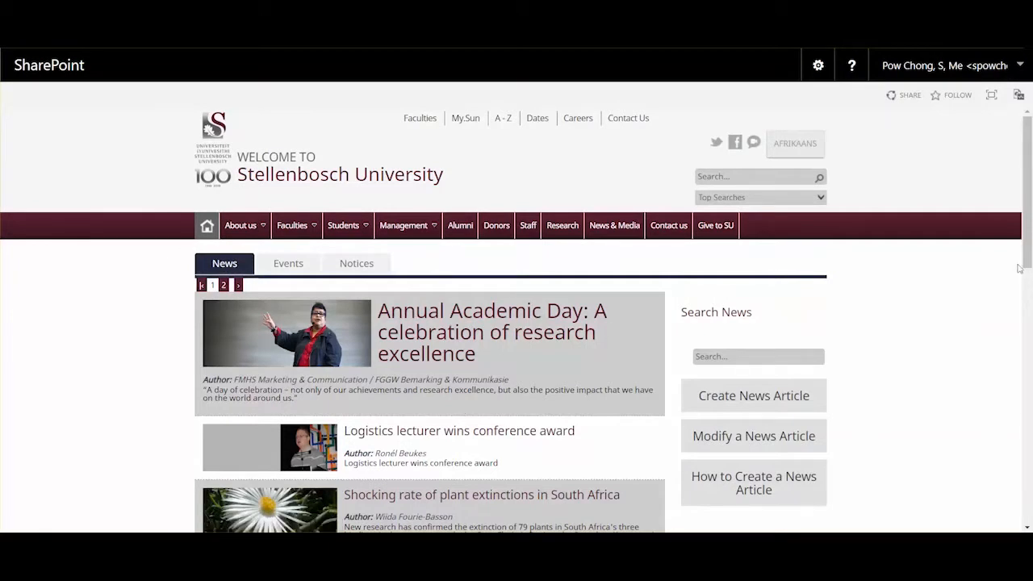
left_click_drag(1028, 258, 999, 279)
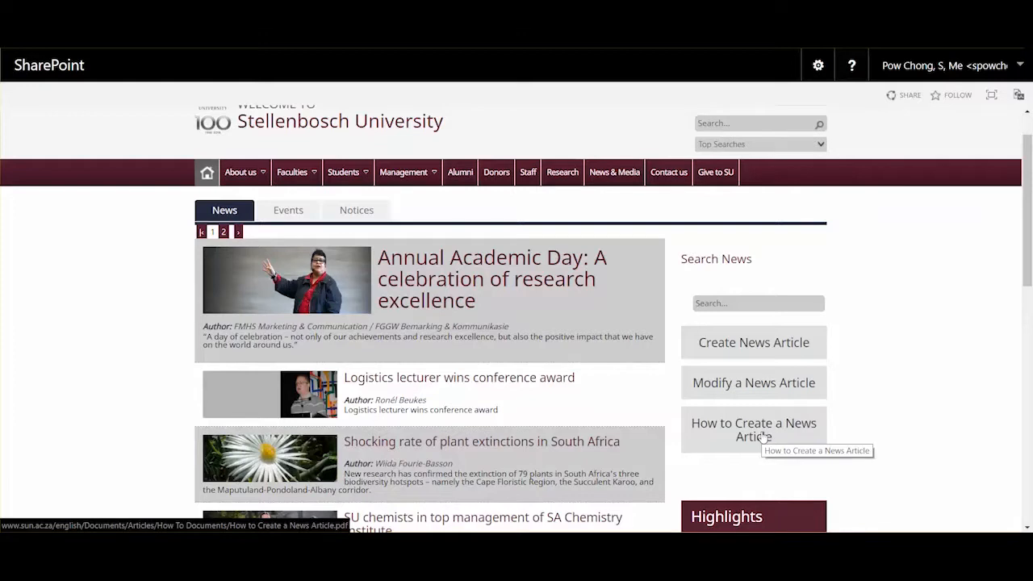
left_click(754, 344)
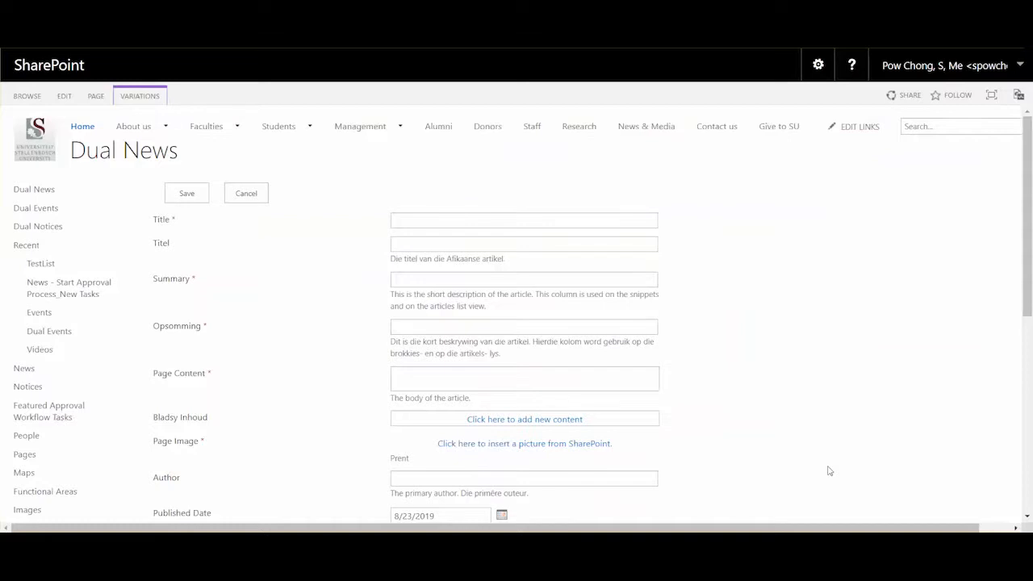
- Copy the article's bold headline from the Word document into the Title and Titel fields of the Dual News form
key("alt+Tab")
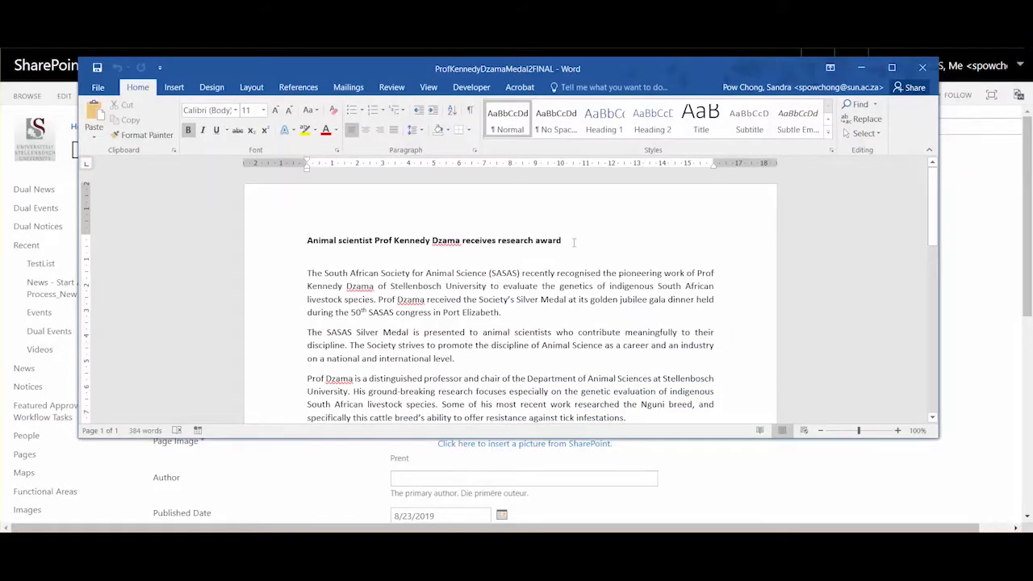
left_click_drag(564, 241, 308, 245)
key("ctrl+c")
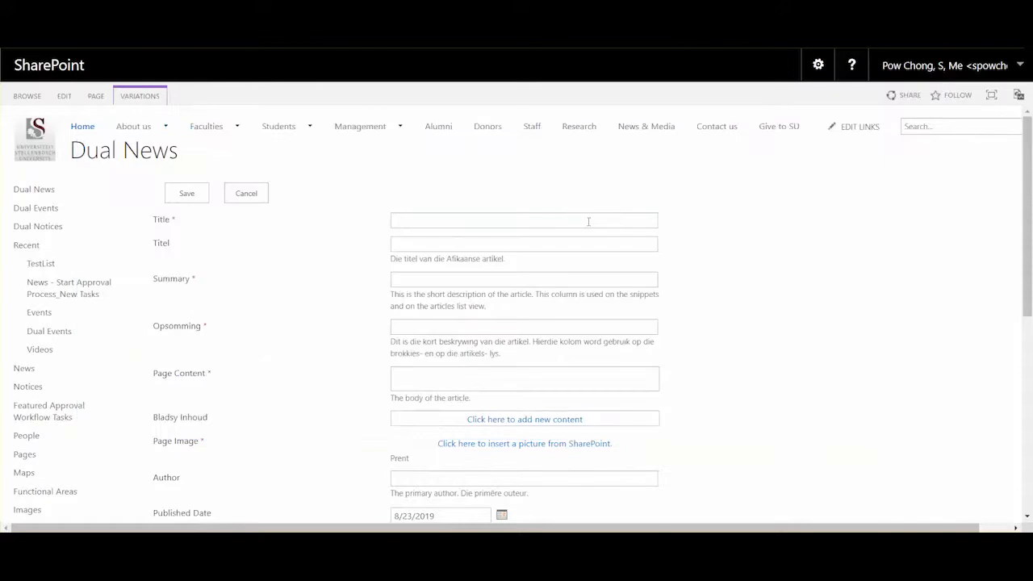
left_click(588, 221)
key("ctrl+v")
left_click(773, 293)
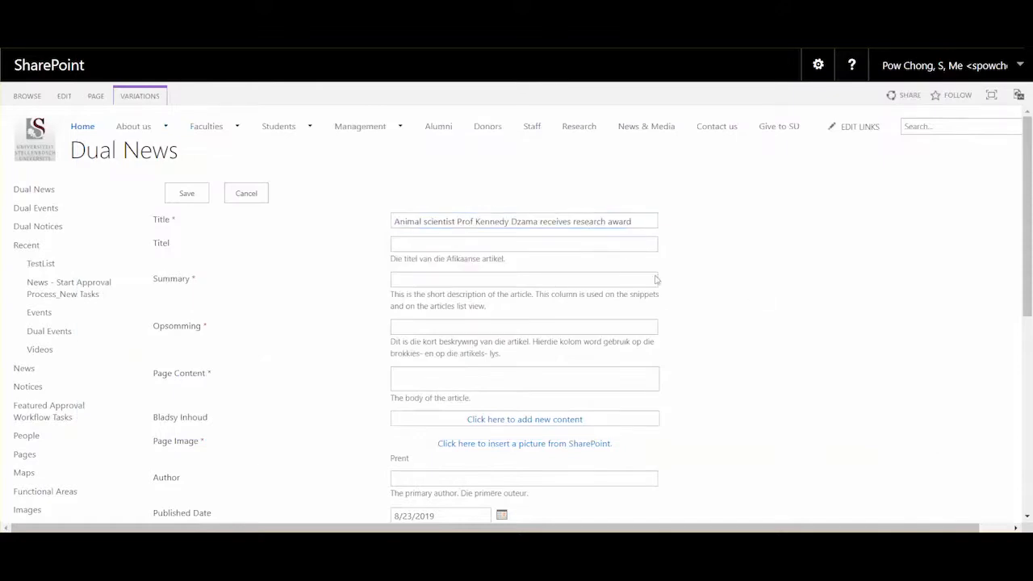
left_click(610, 245)
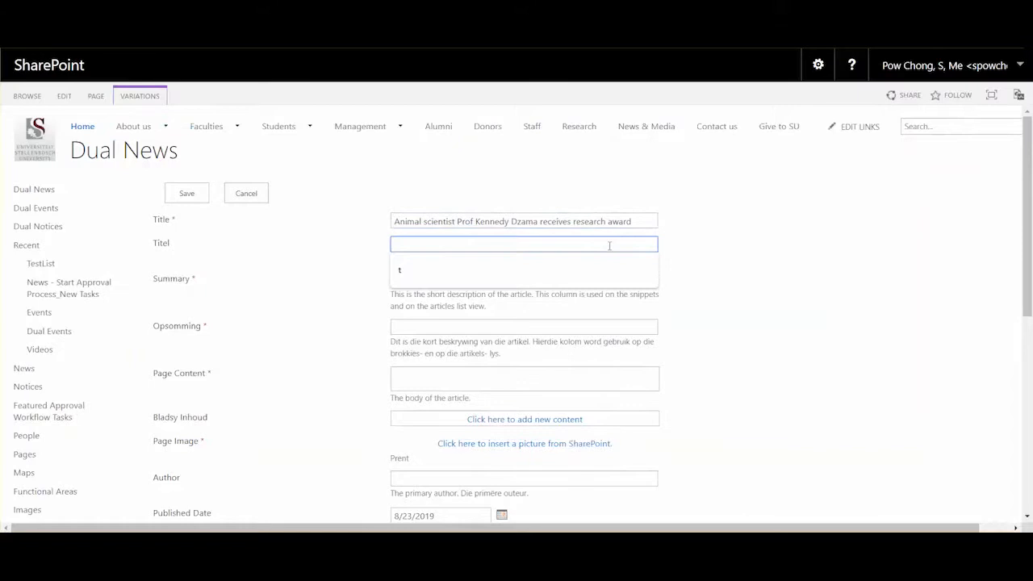
key("ctrl+v")
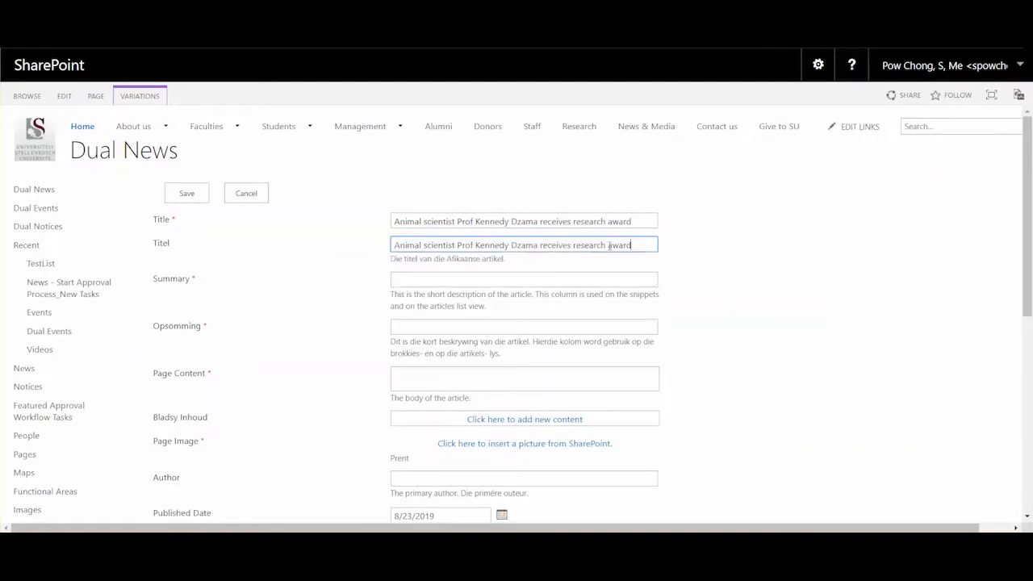
- Copy the article's opening sentence from the Word document into the Summary and Opsomming fields of the form
left_click(605, 279)
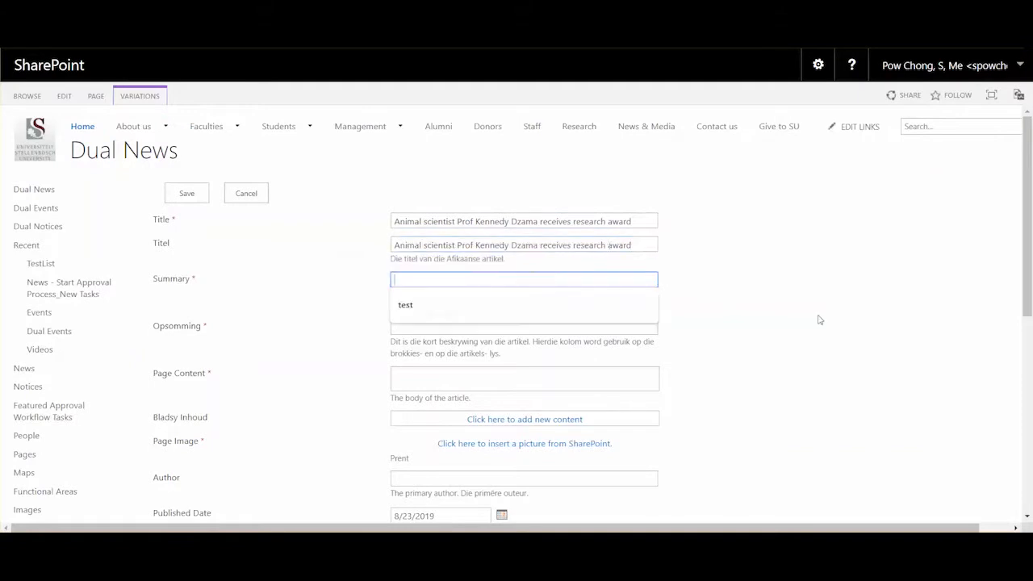
left_click(861, 400)
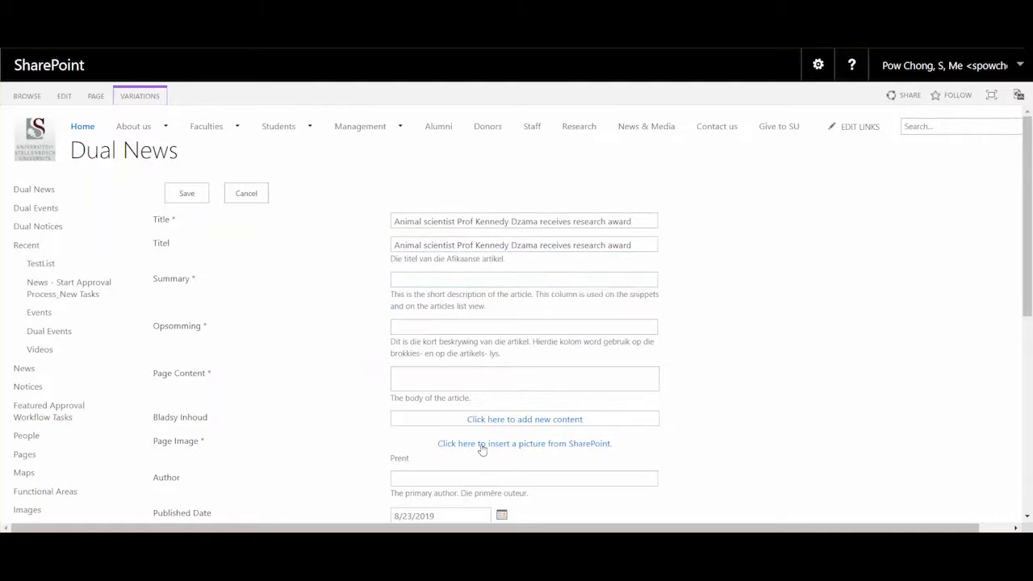
key("alt+Tab")
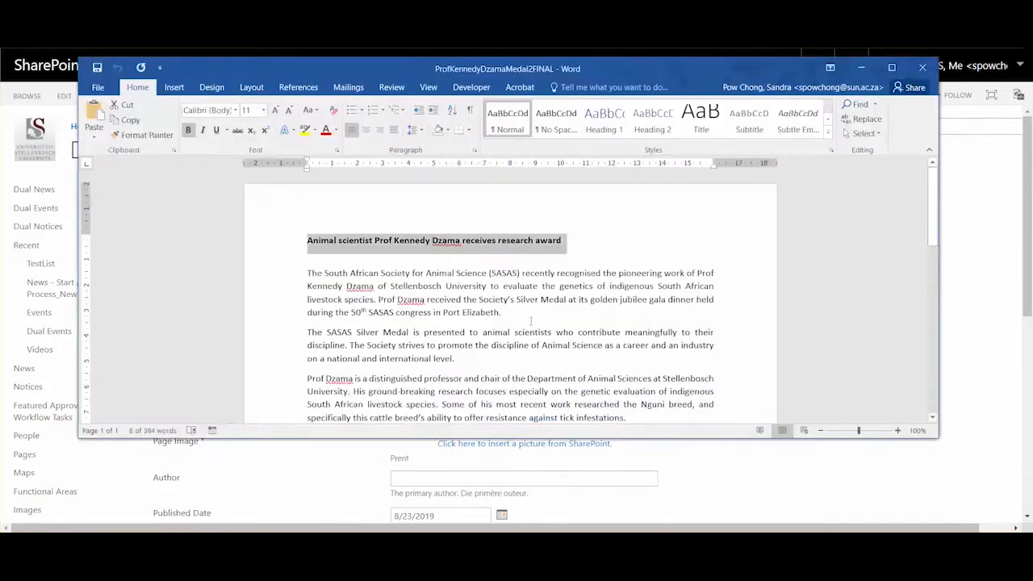
left_click(414, 286)
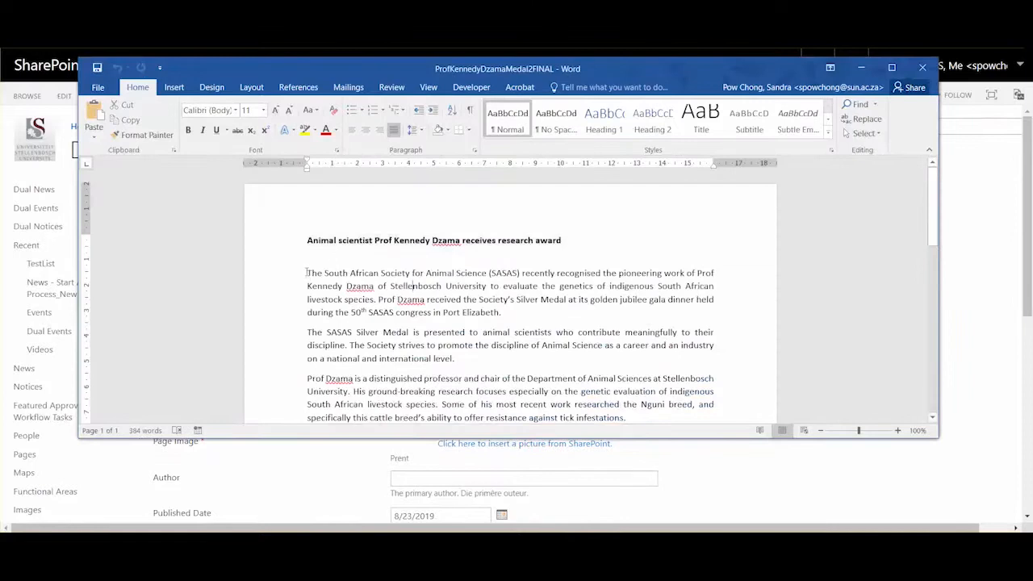
left_click_drag(307, 273, 380, 306)
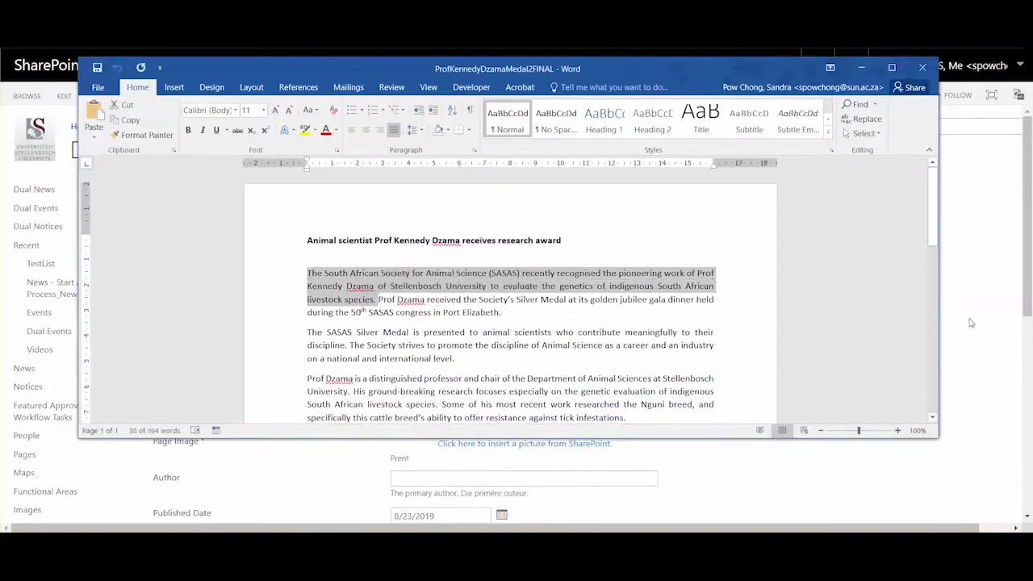
left_click(1015, 343)
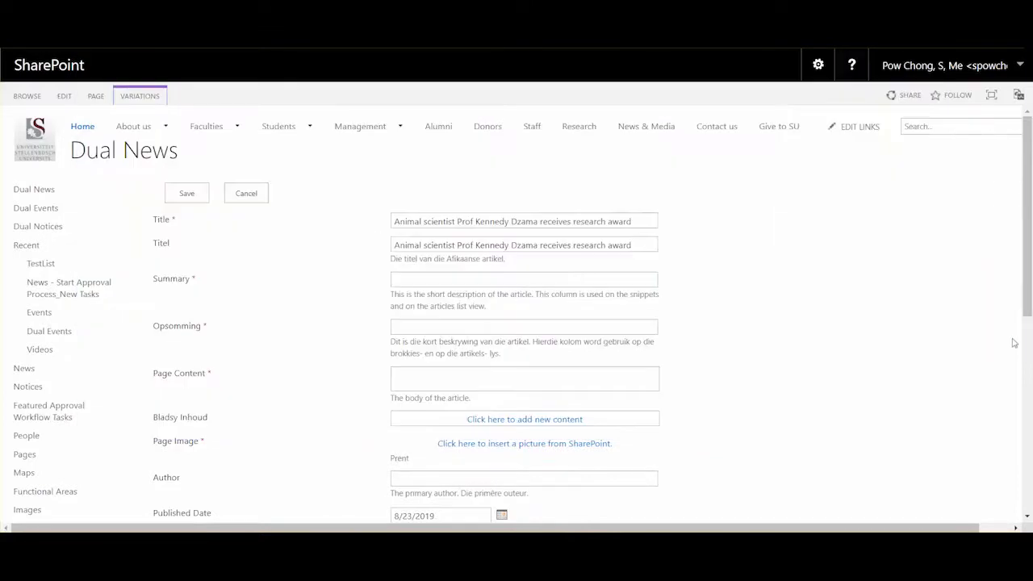
left_click(552, 279)
key("ctrl+v")
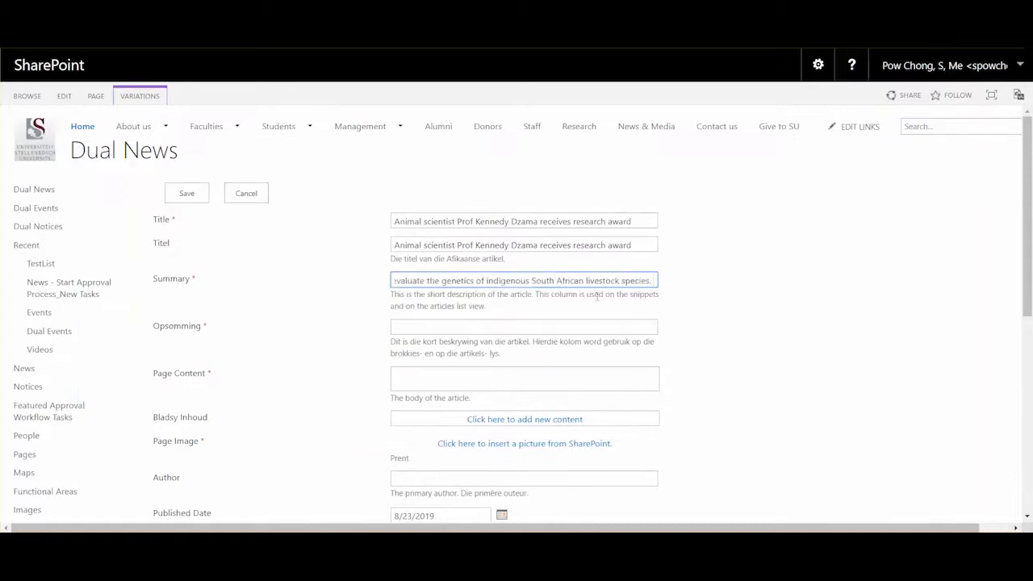
left_click(745, 386)
left_click(570, 327)
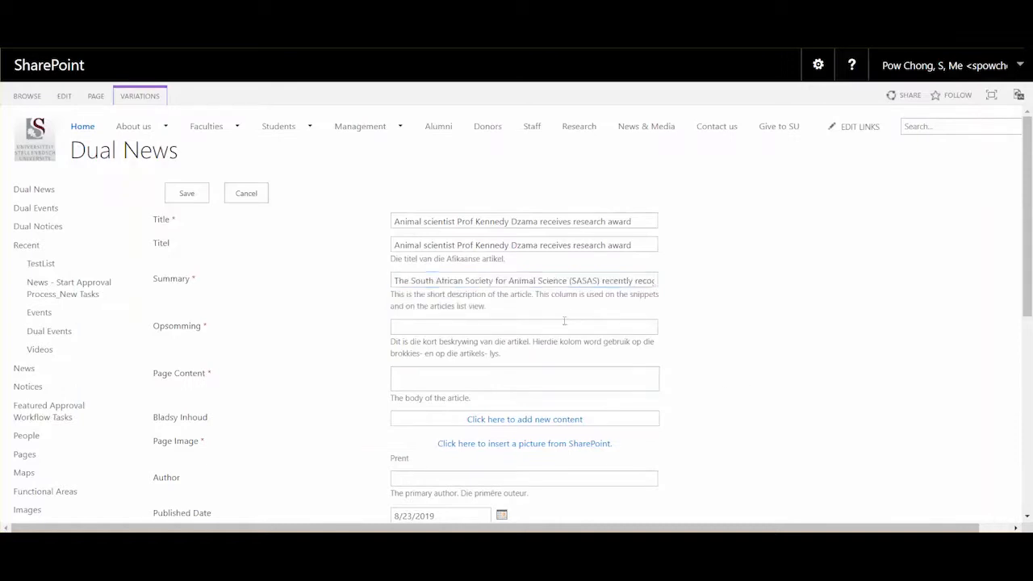
key("ctrl+v")
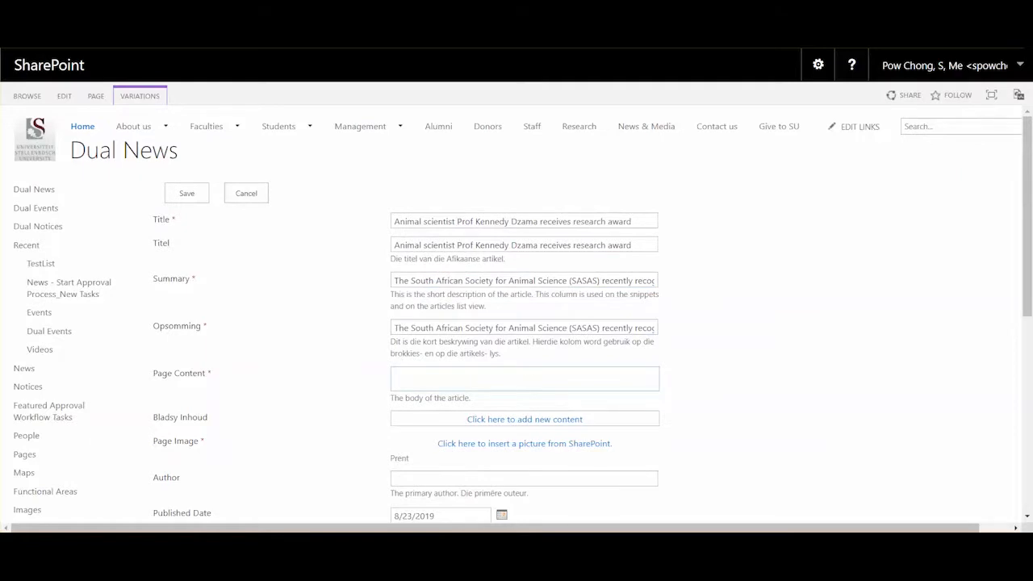
- Copy the entire article text from the Word document into an empty Notepad file
mouse_move(485, 543)
left_click(484, 494)
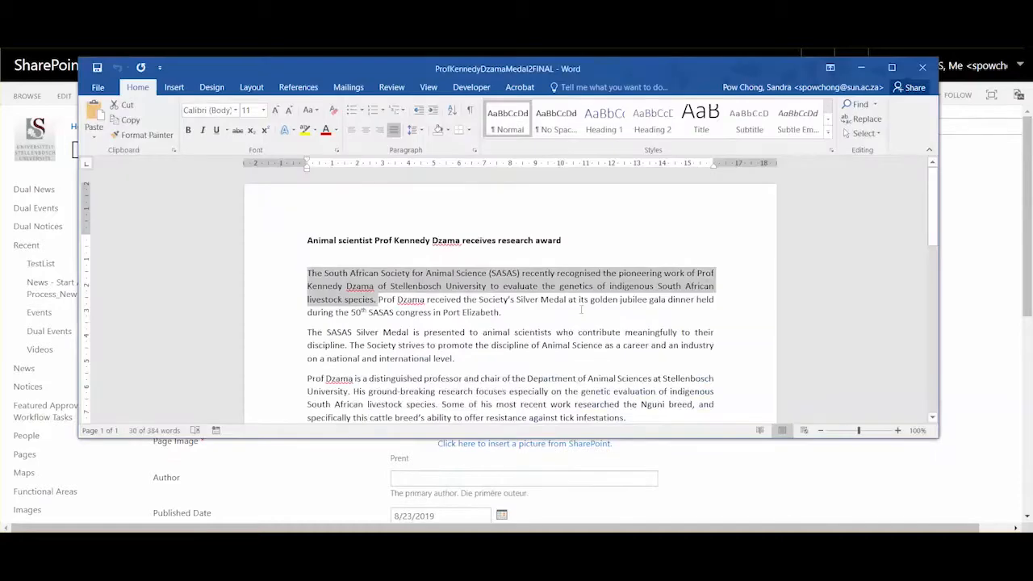
left_click(619, 291)
key("ctrl+a")
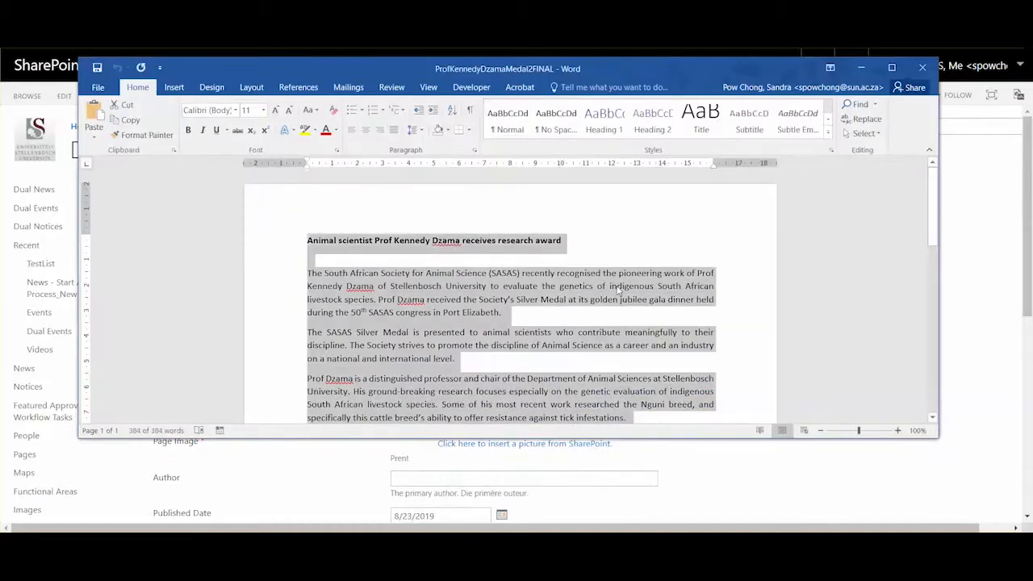
left_click(968, 327)
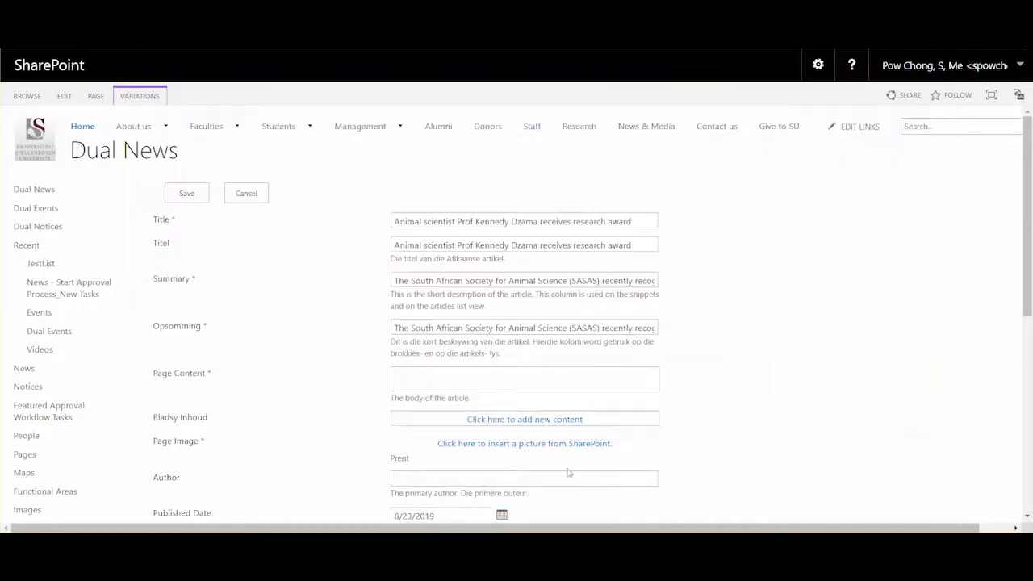
key("alt+Tab")
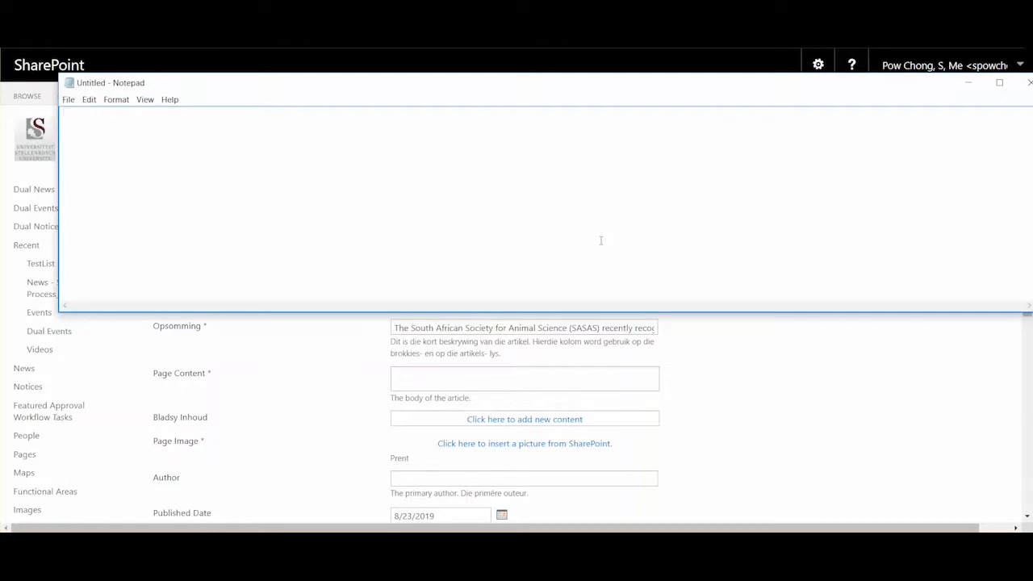
key("ctrl+v")
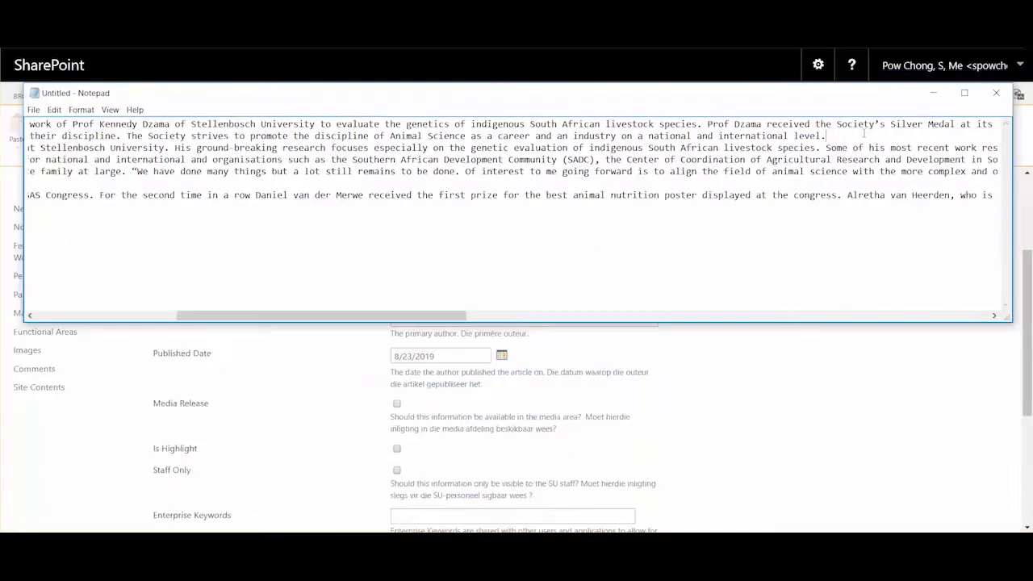
- Insert blank lines between the article's paragraphs in Notepad, including before "His research findings are instrumental"
key("Return")
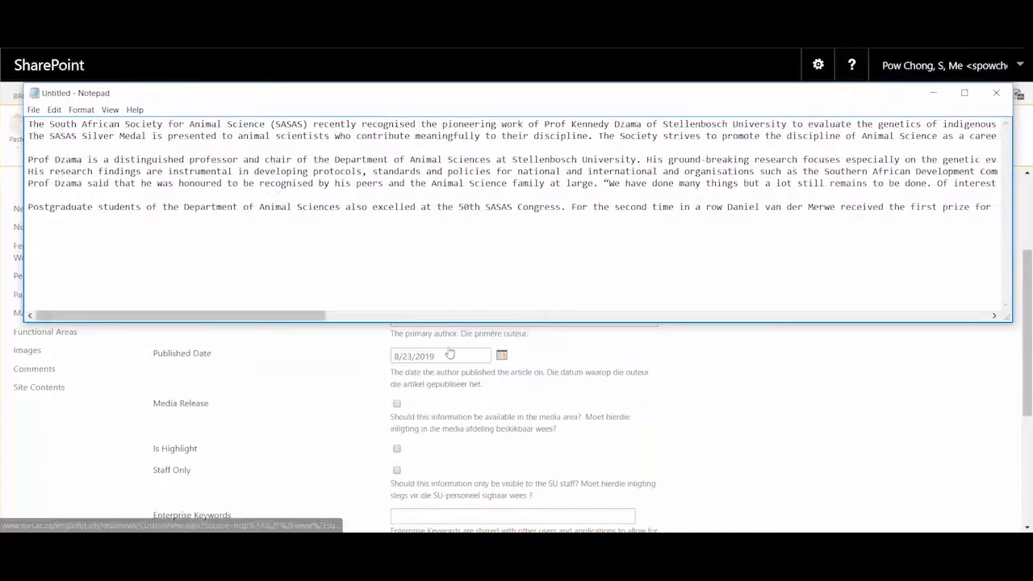
left_click_drag(323, 316, 743, 341)
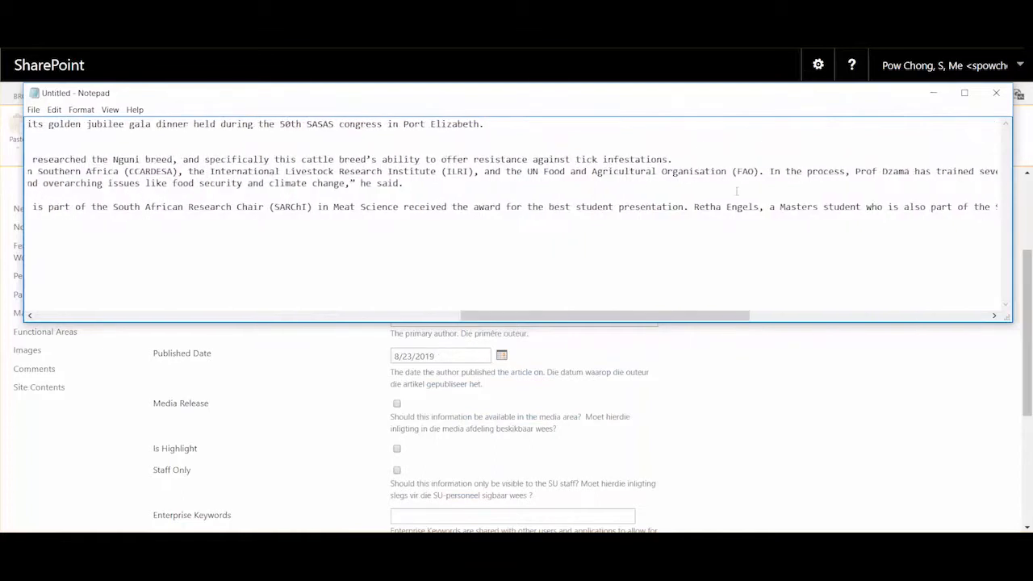
left_click(699, 151)
key("Return")
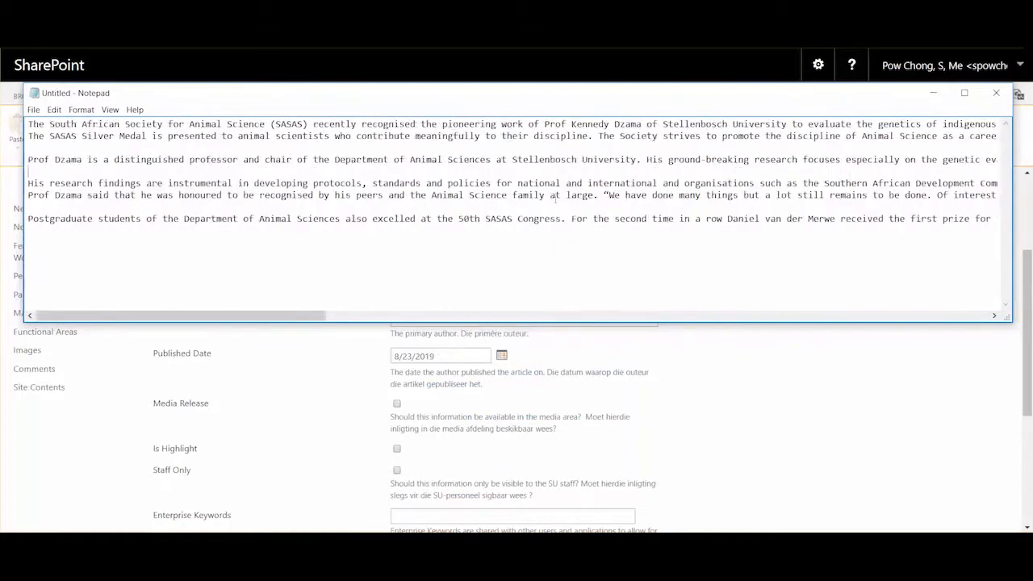
- Copy all the plain text from Notepad into the Page Content field of the Dual News form
key("ctrl+a")
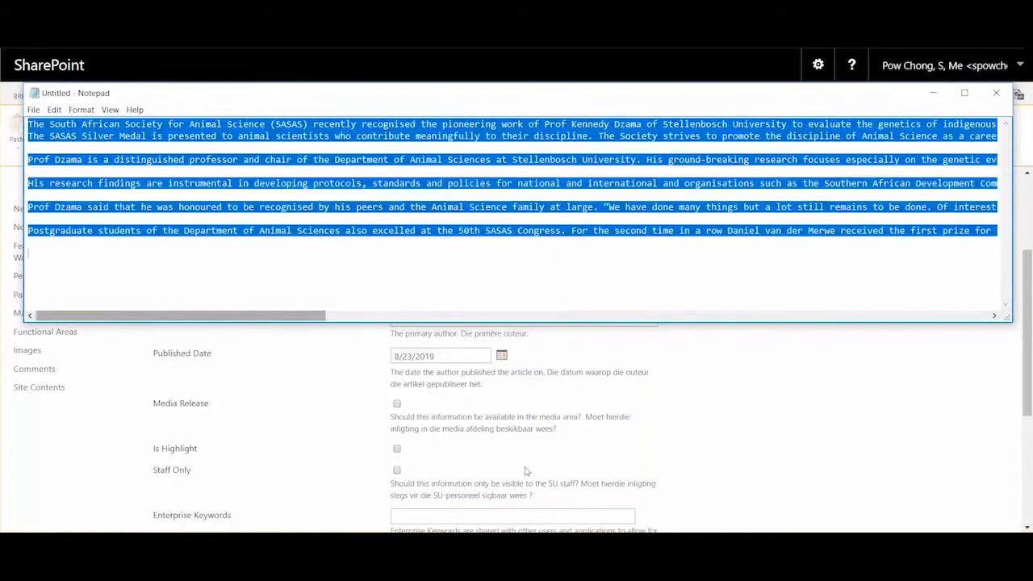
left_click(525, 471)
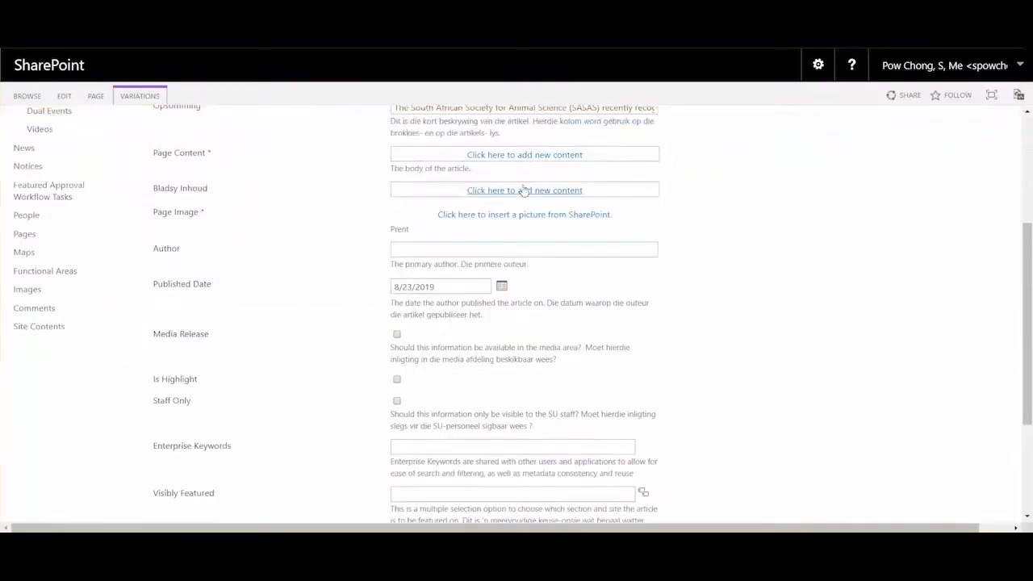
left_click(542, 155)
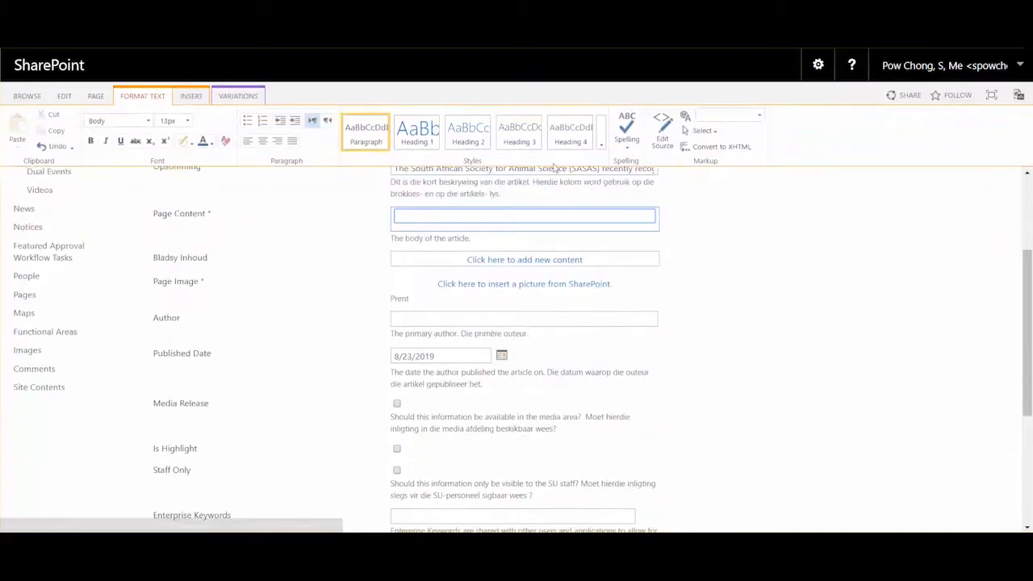
key("ctrl+v")
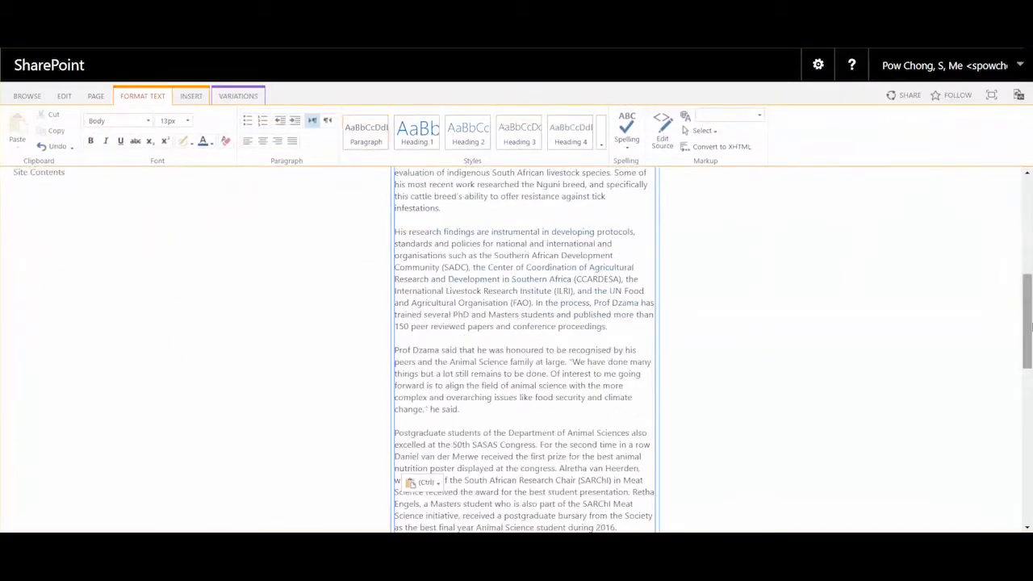
left_click_drag(1029, 323, 1027, 261)
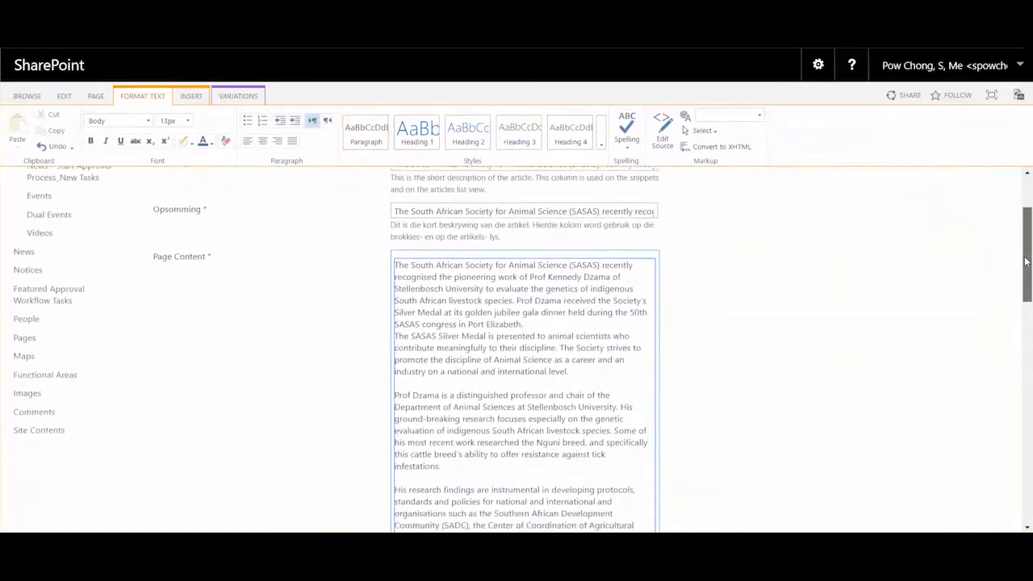
- In the Page Content field, insert a blank line before "The SASAS Silver Medal" and make the "Postgraduate students" paragraph a bullet point
left_click(558, 324)
key("Return")
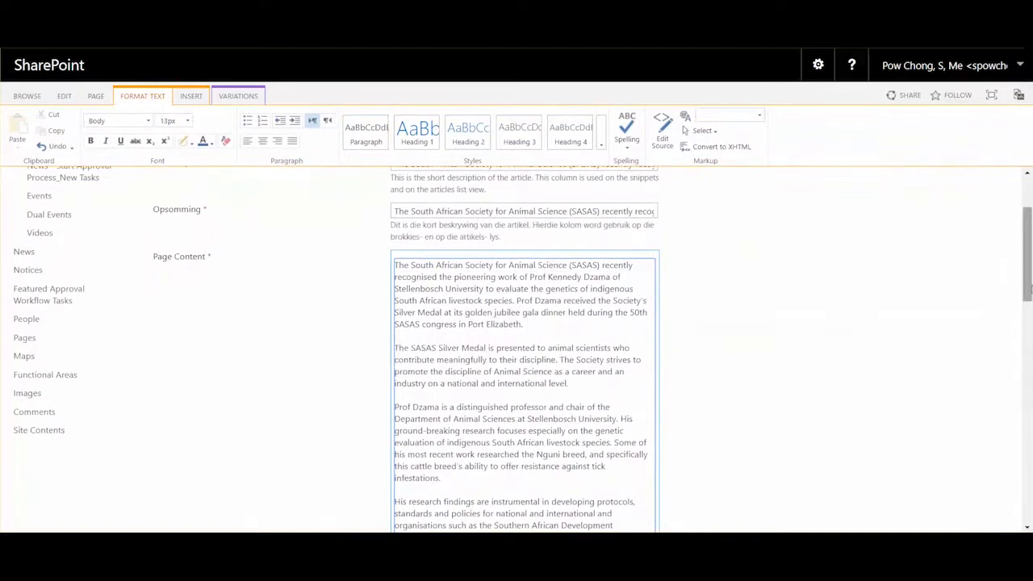
left_click_drag(1030, 304, 1030, 408)
left_click(632, 347)
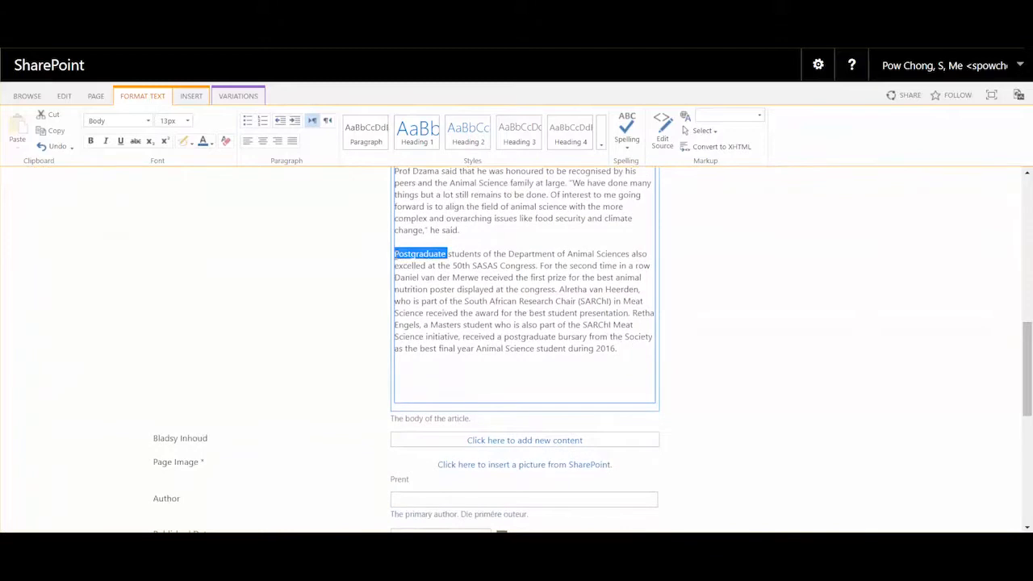
left_click(395, 255)
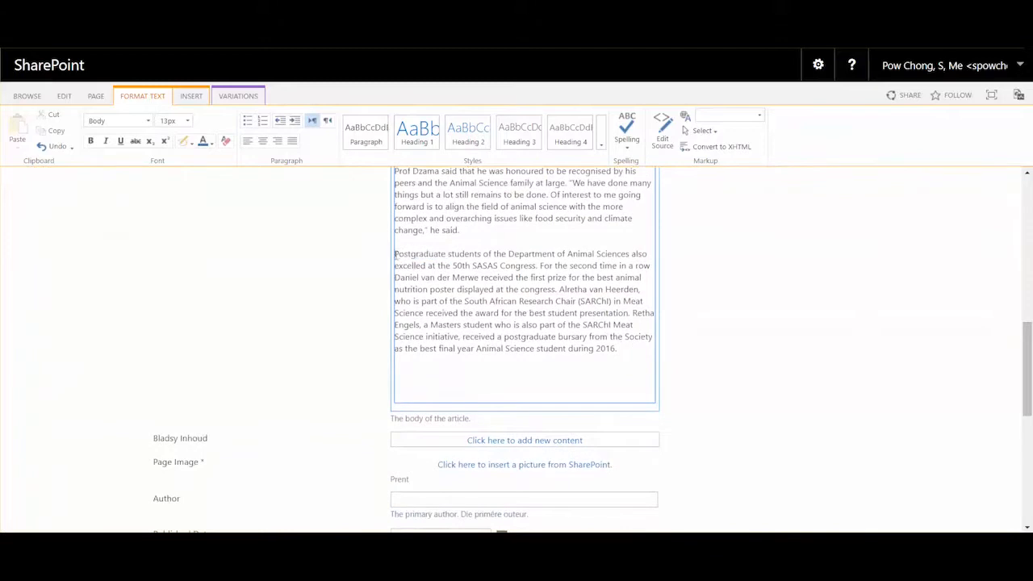
left_click(242, 128)
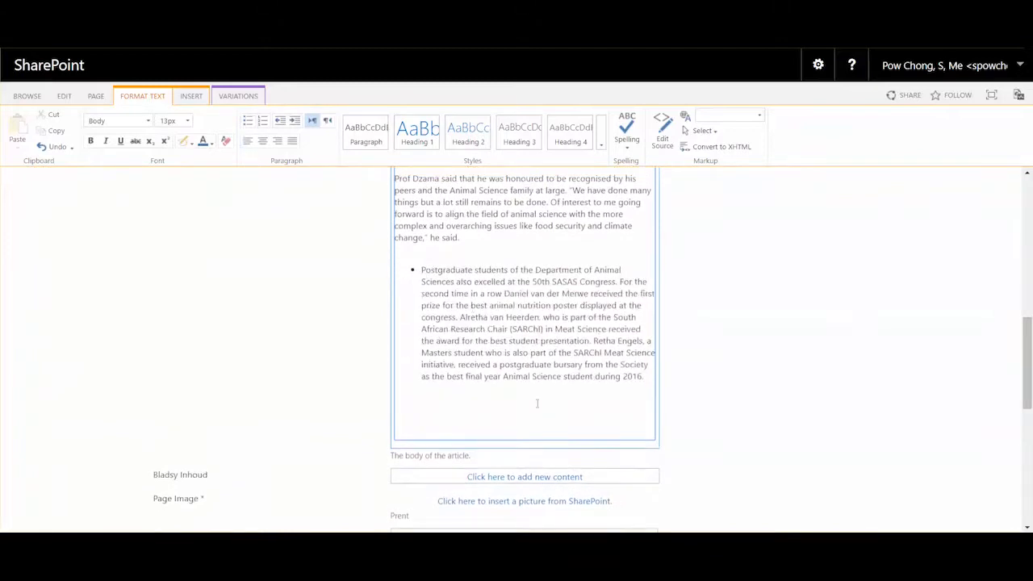
left_click(192, 96)
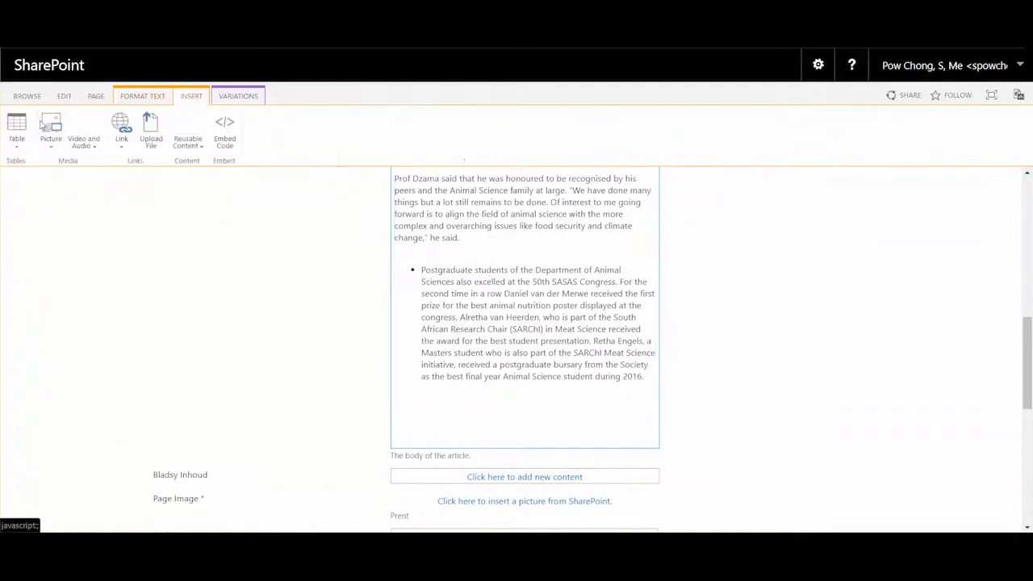
left_click(51, 136)
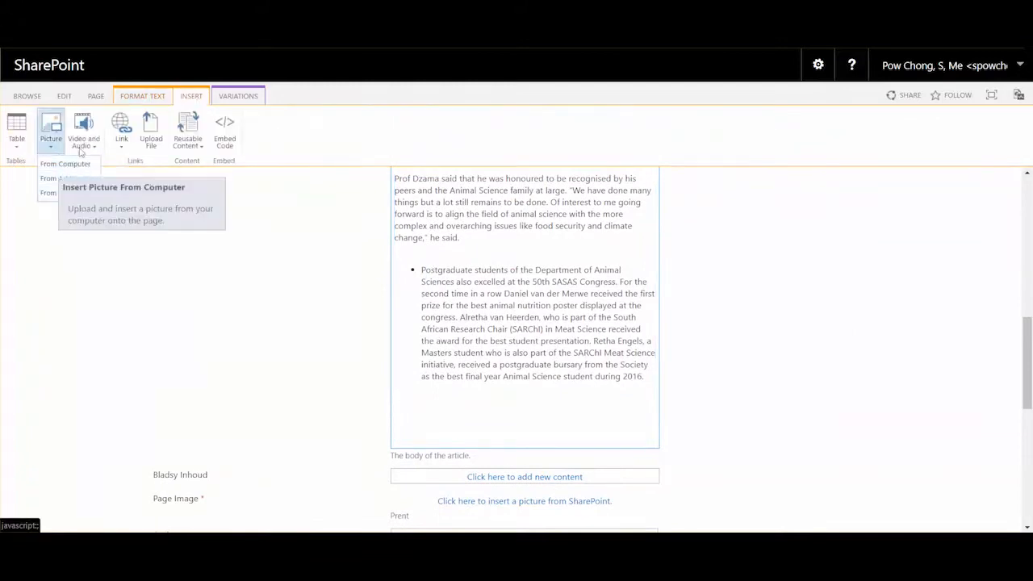
left_click(95, 148)
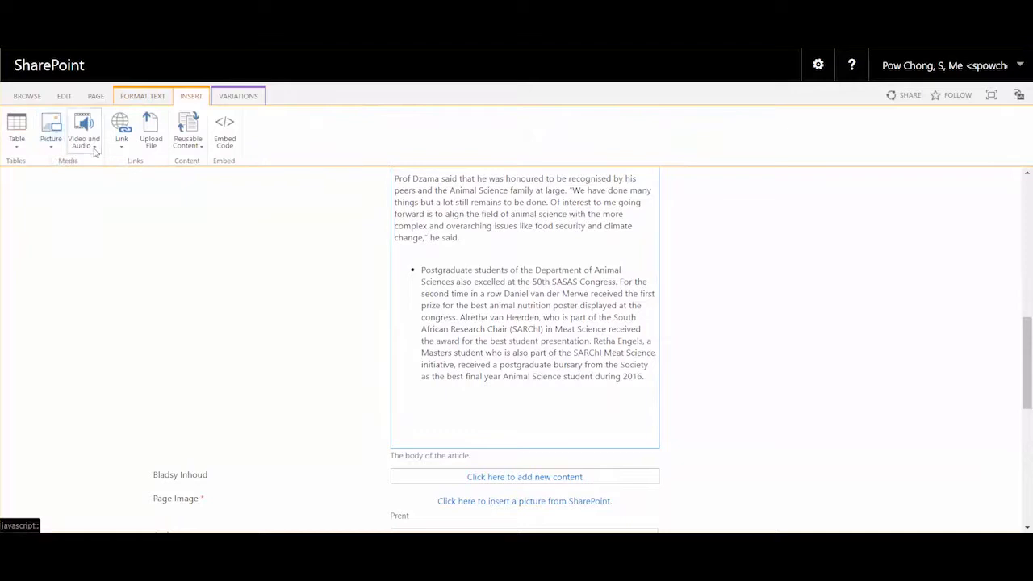
left_click(94, 148)
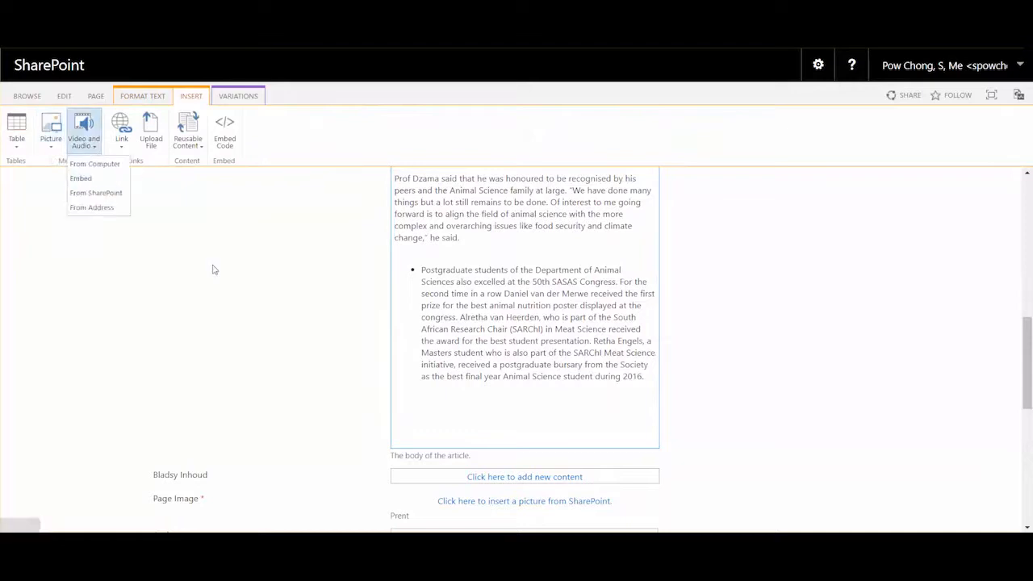
left_click_drag(215, 270, 129, 153)
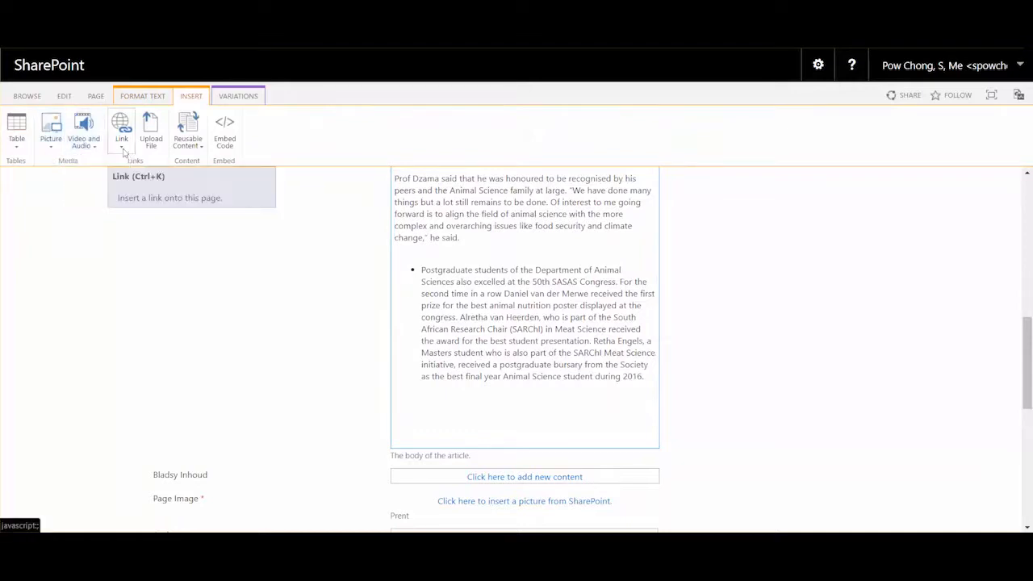
left_click(123, 147)
left_click(490, 407)
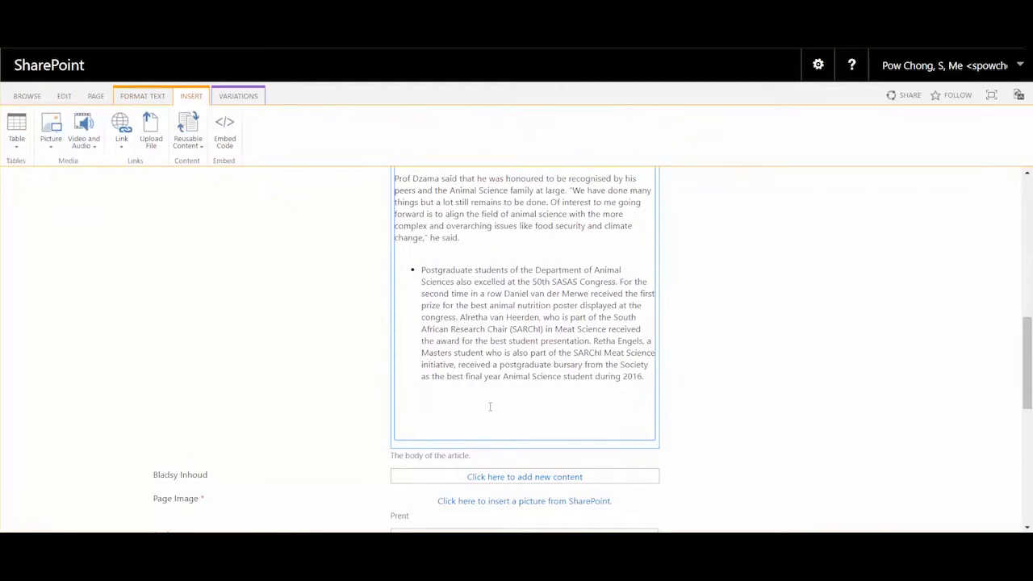
- Open the image properties for the article's Page Image field
scroll(735, 261, "down", 3)
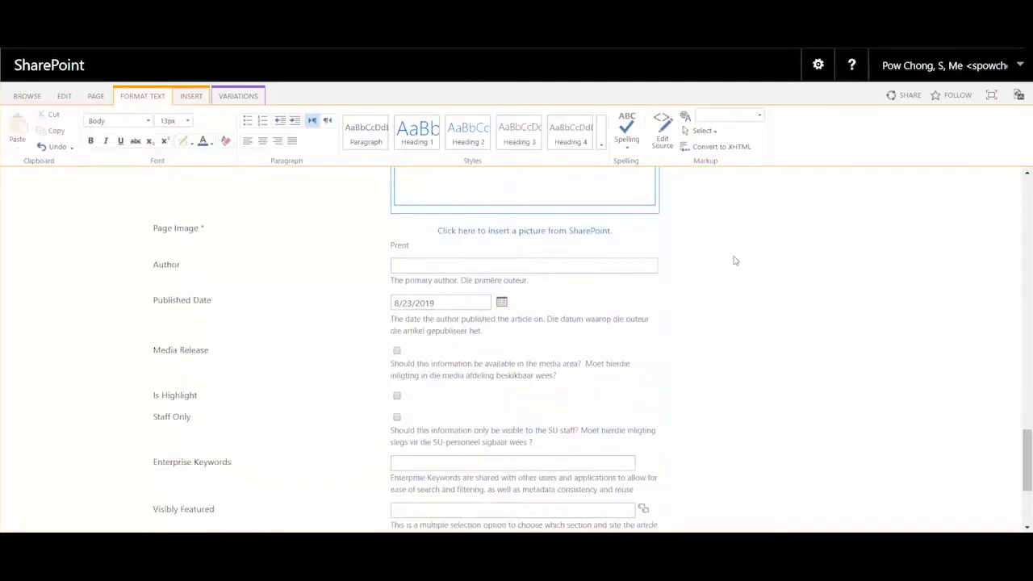
left_click(585, 234)
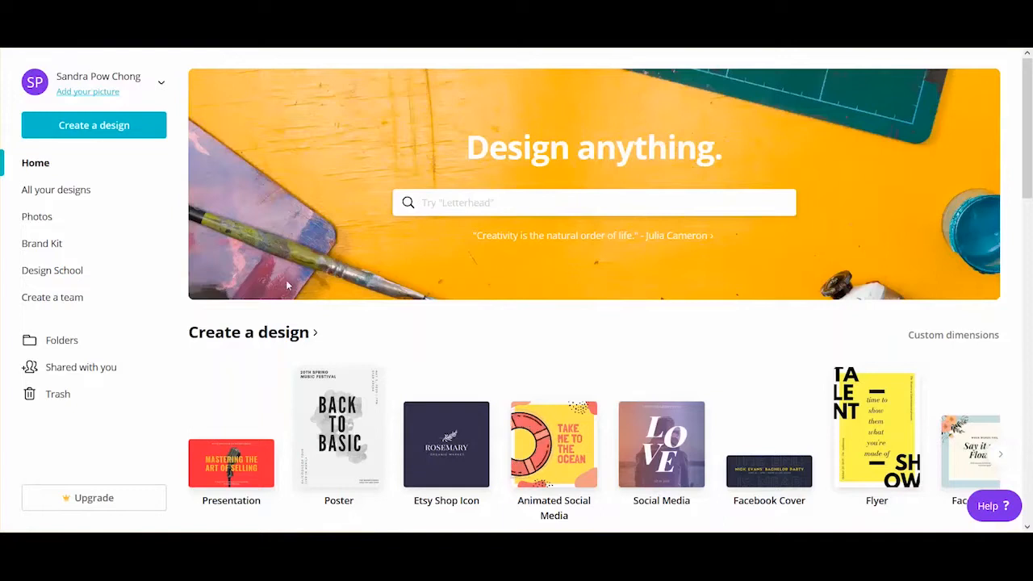
- In Canva, create a blank design with custom dimensions of 940 × 310 px
left_click(126, 129)
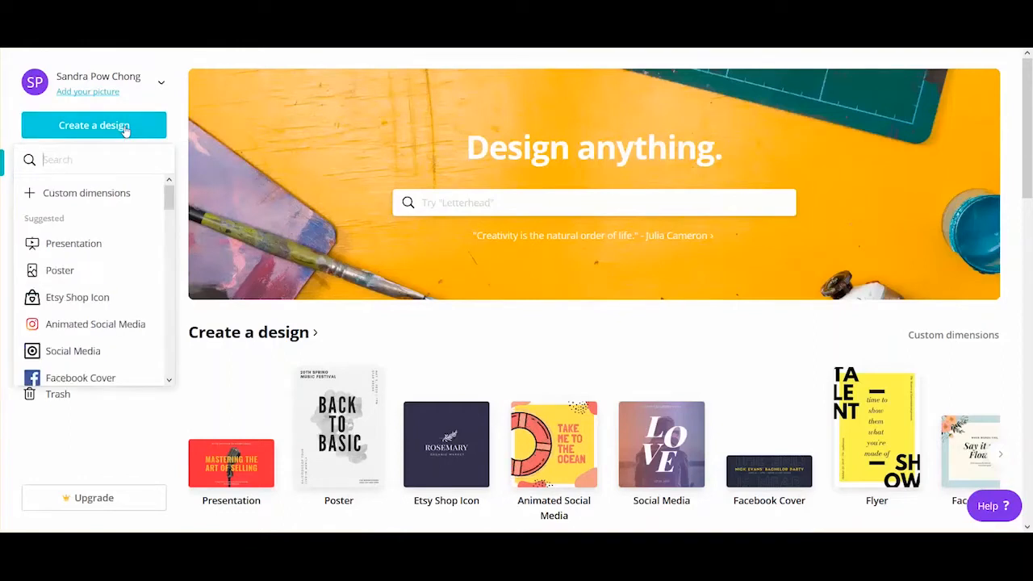
left_click(115, 192)
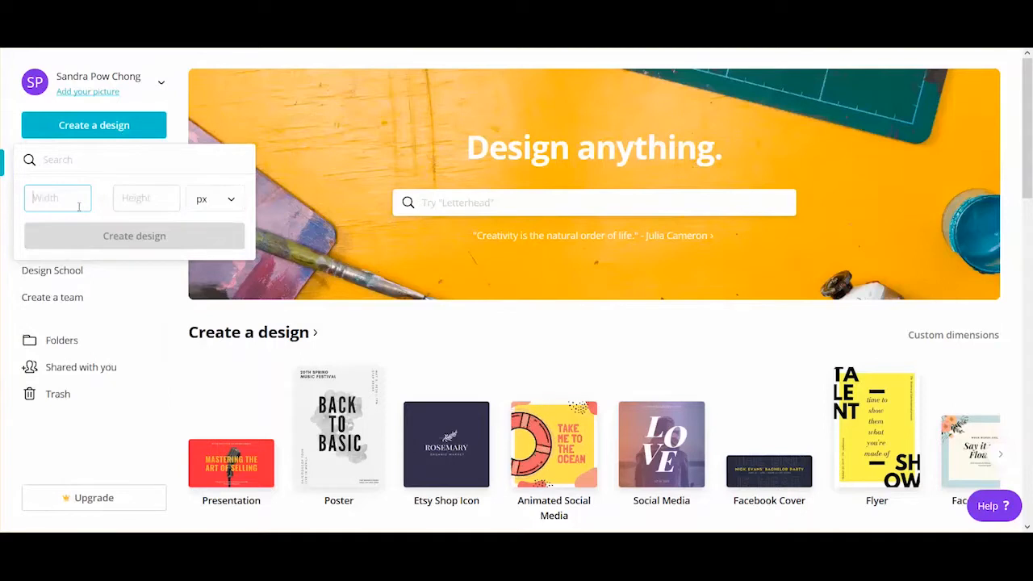
type("940")
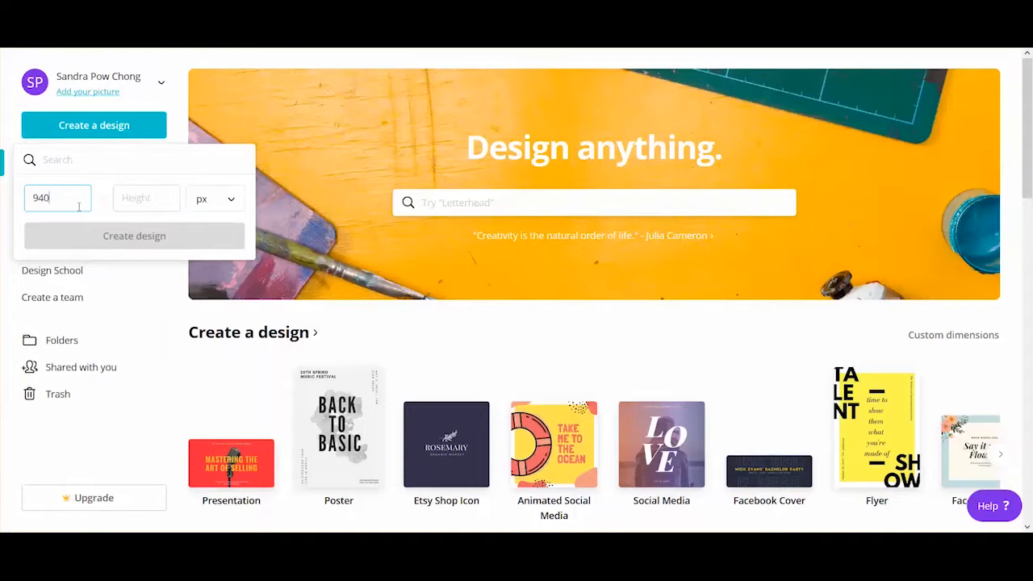
left_click(138, 198)
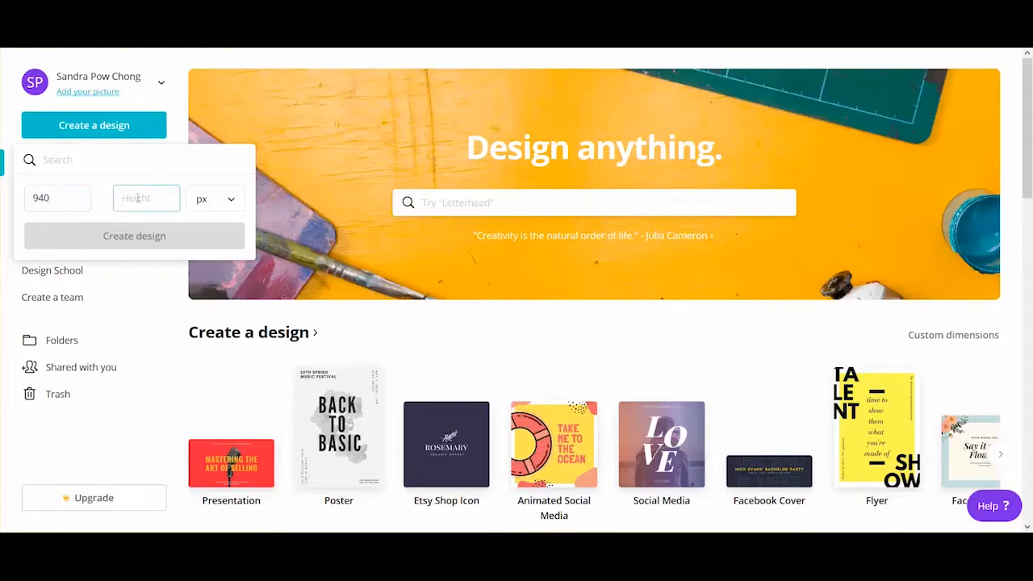
type("310")
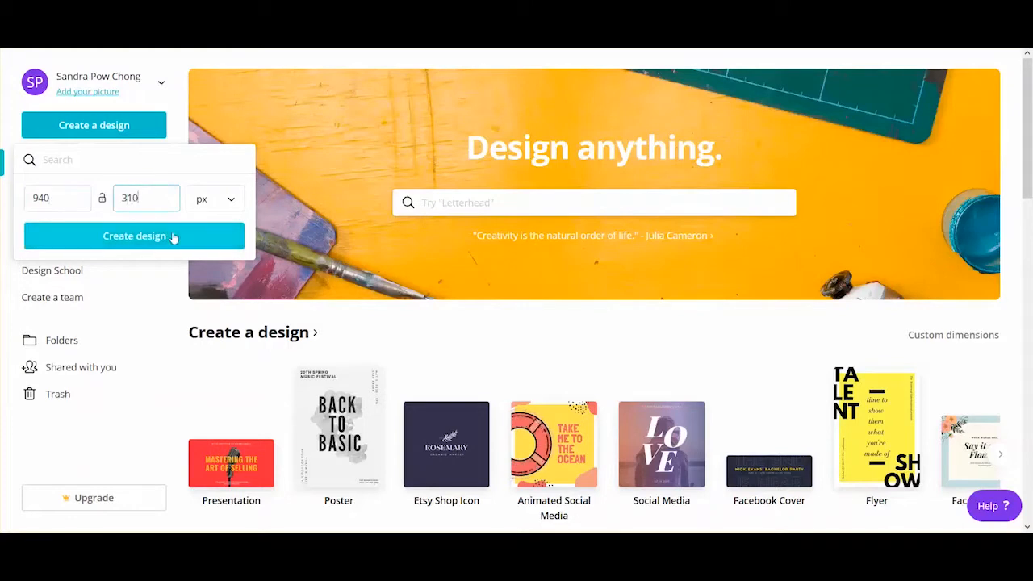
left_click(173, 236)
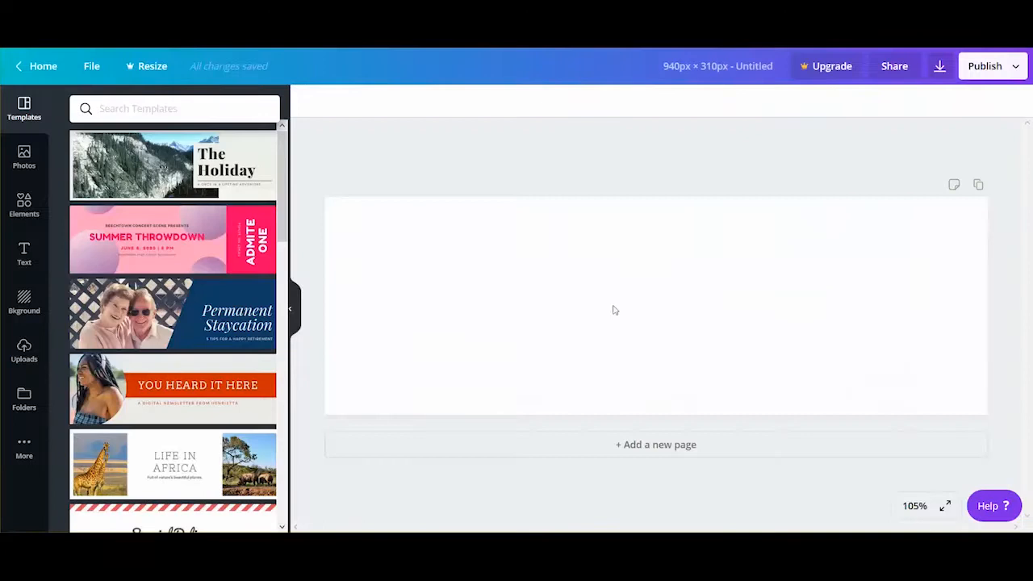
- Upload the photo of the Kamer van Mynwese-Gebou building and place it on the blank banner
left_click(25, 353)
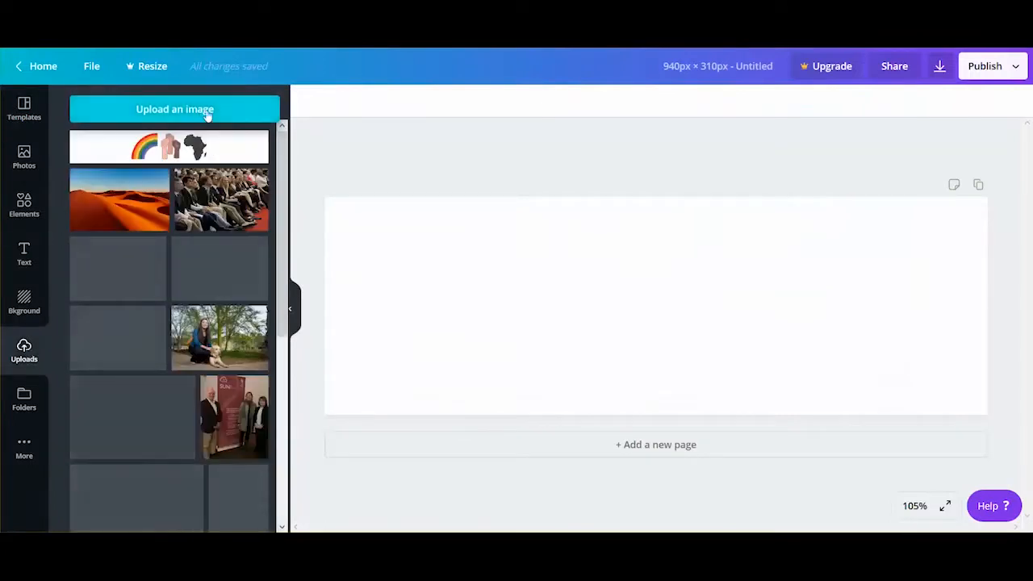
left_click(207, 113)
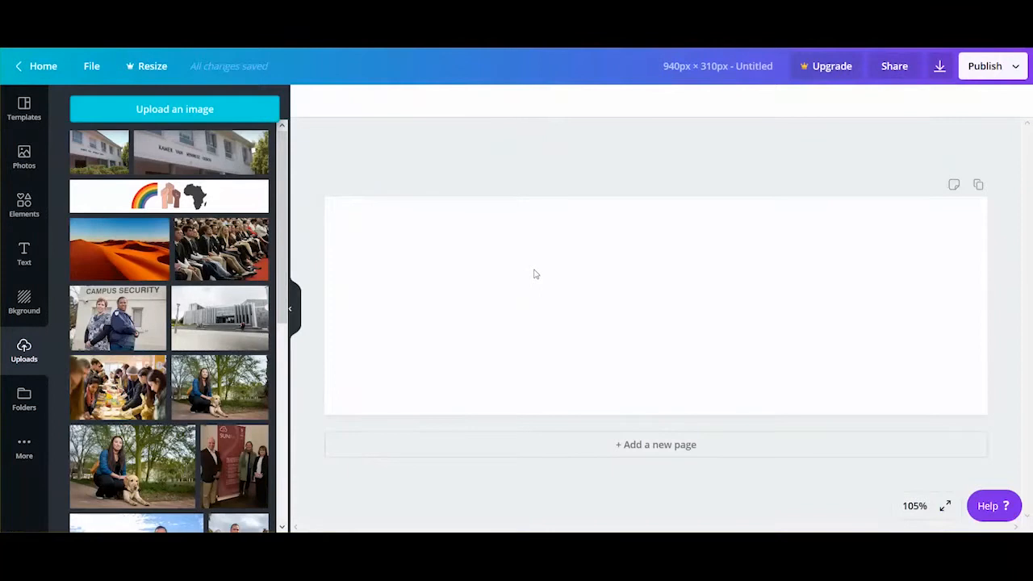
left_click(77, 157)
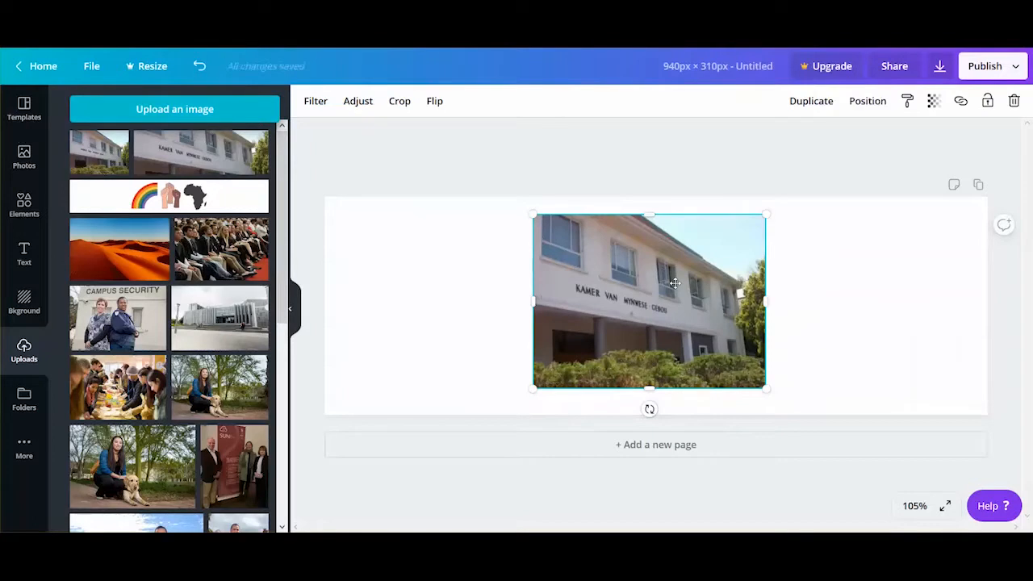
- Enlarge the building photo to fill the whole banner and adjust its crop around the name on the facade
left_click_drag(767, 388, 1027, 512)
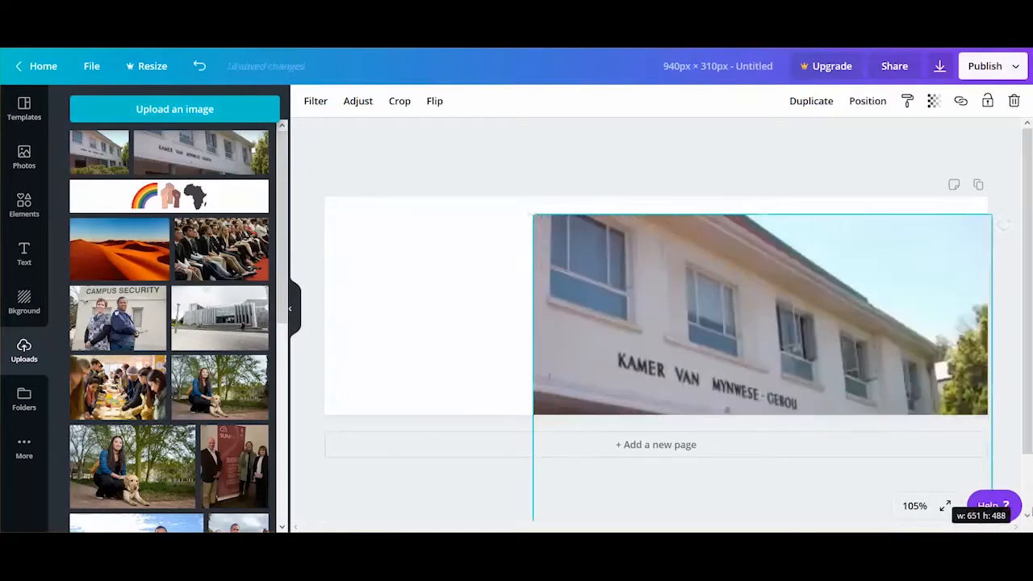
left_click_drag(762, 386, 536, 364)
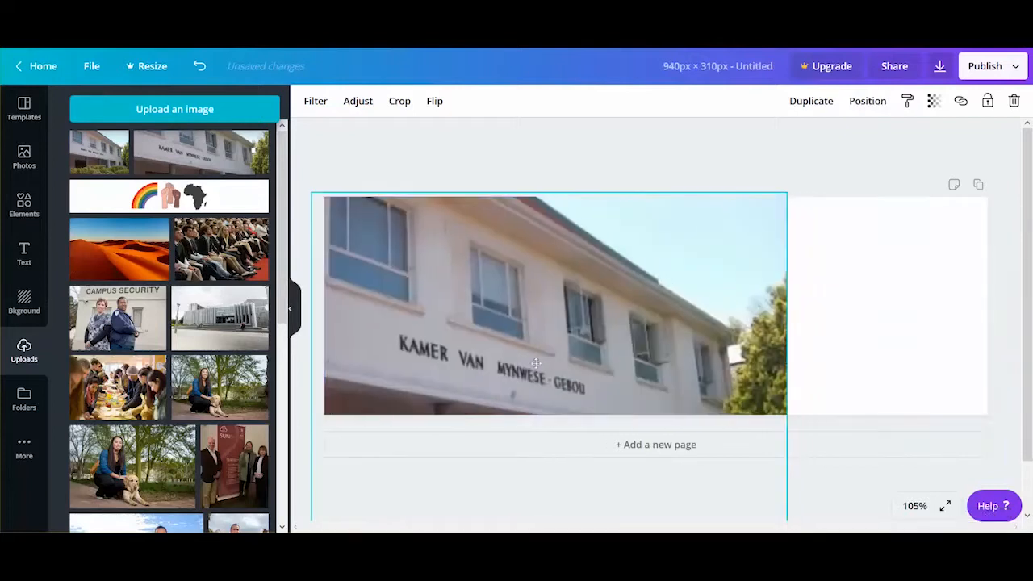
left_click_drag(785, 193, 1030, 112)
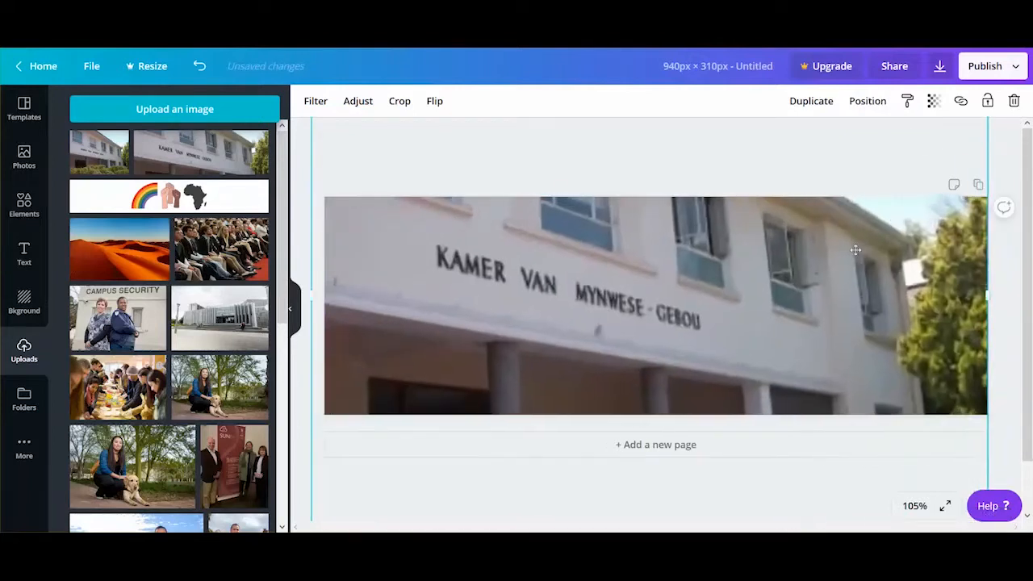
double_click(848, 308)
left_click_drag(842, 274, 834, 211)
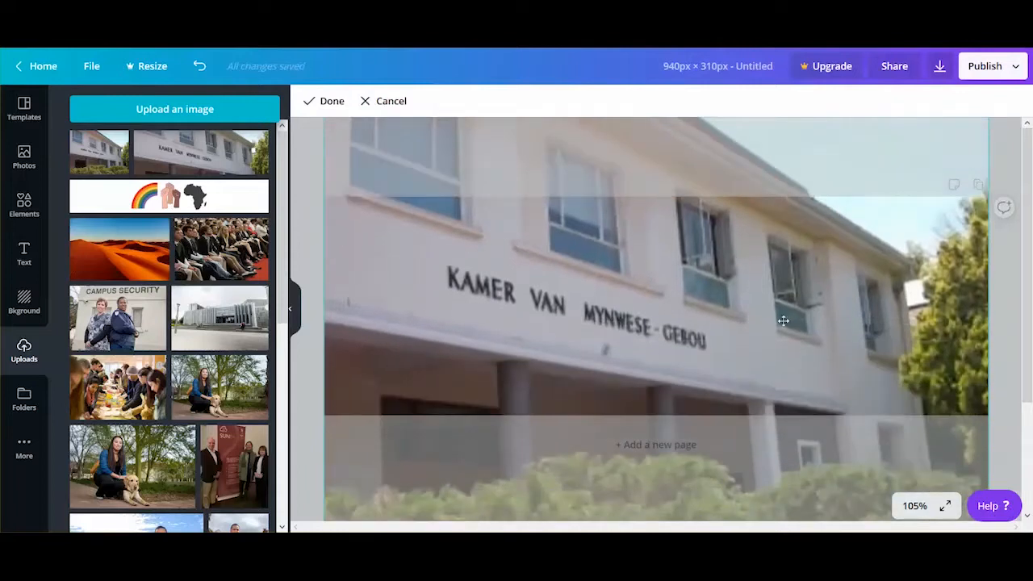
left_click(1005, 391)
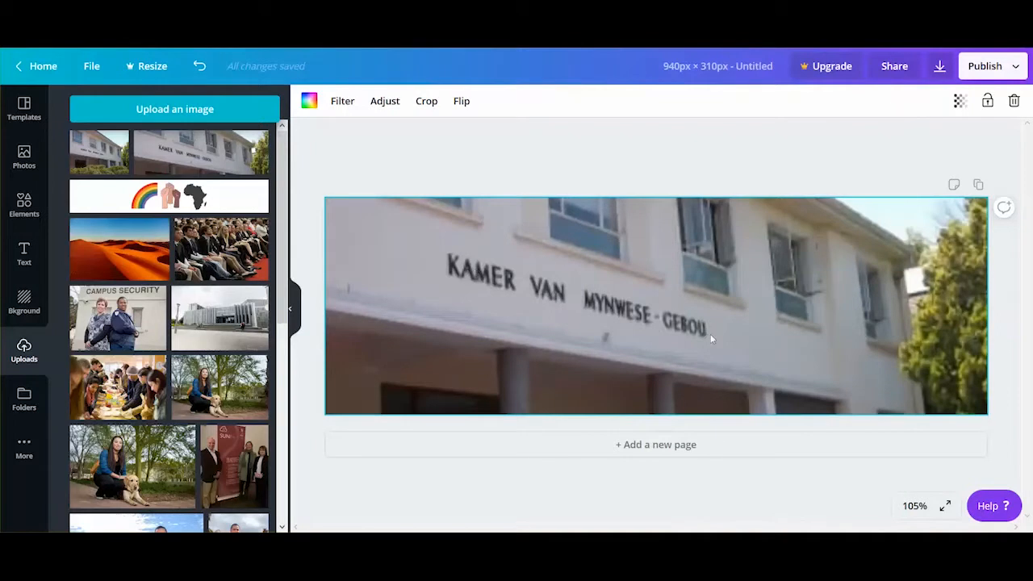
key("Escape")
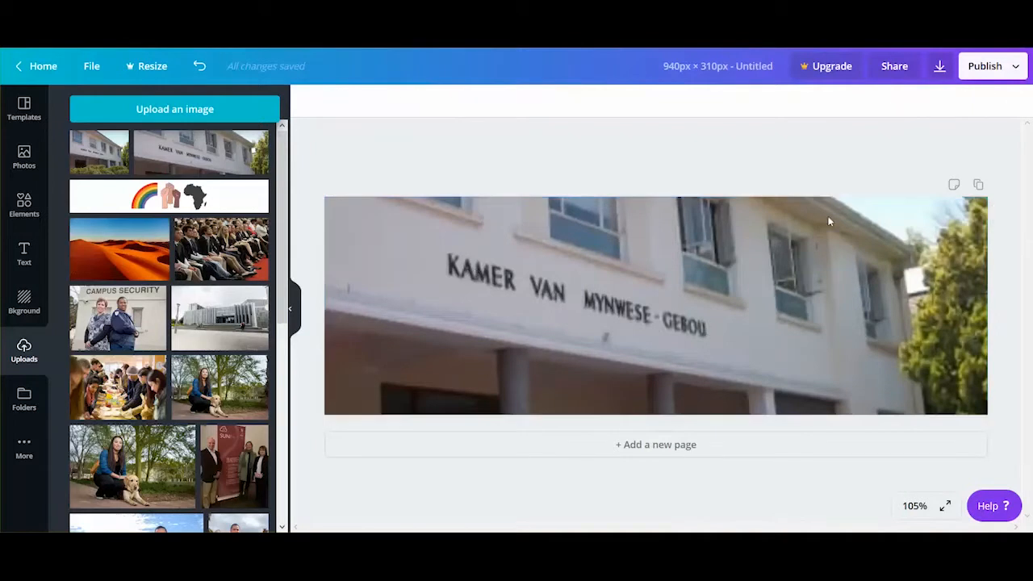
- Download the finished banner as a PNG file and dismiss the Canva Pro offer
left_click(939, 68)
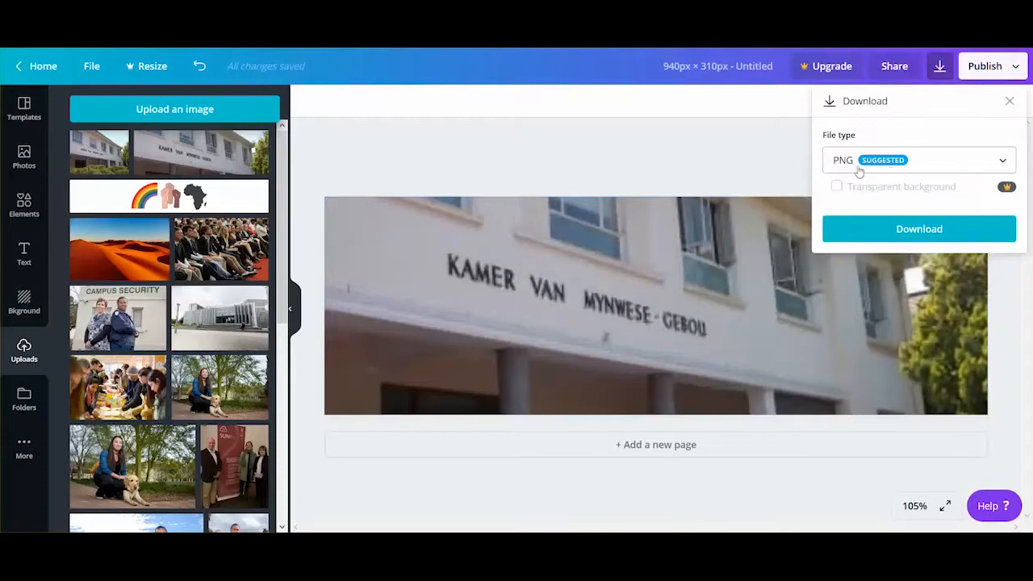
left_click(925, 226)
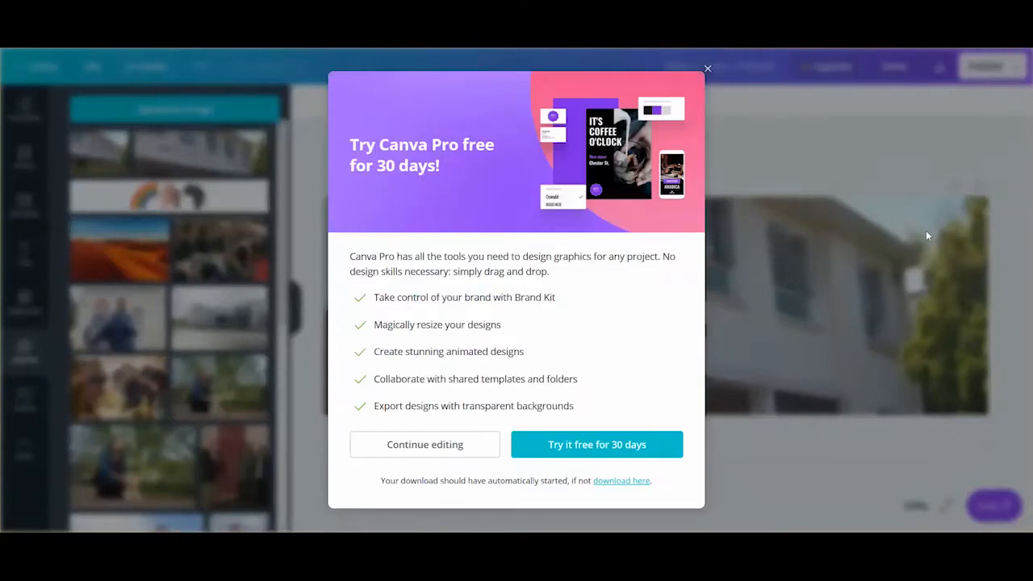
left_click(708, 71)
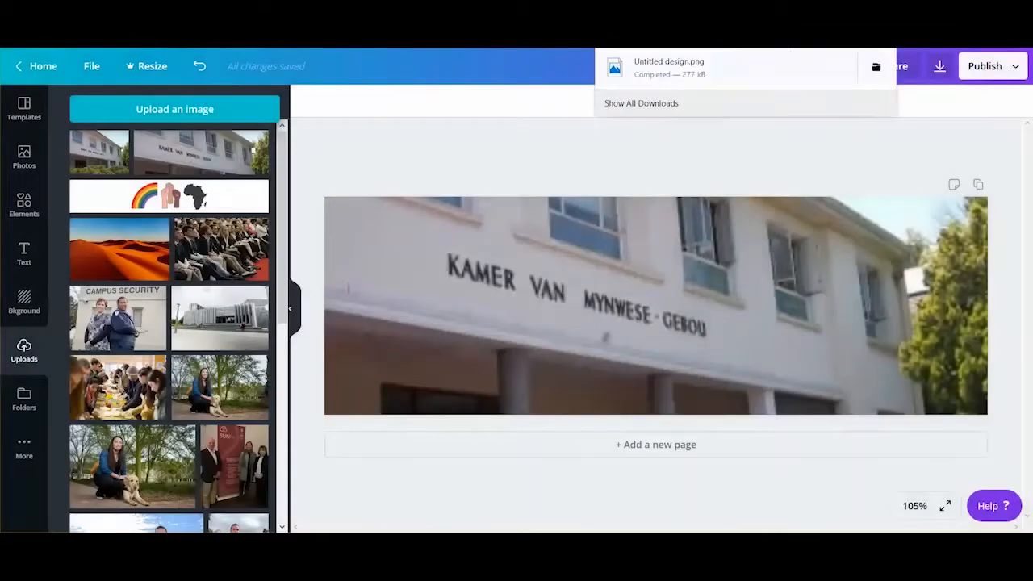
- Rename the downloaded banner file in the Downloads folder to "Chamber of Mines"
left_click(876, 66)
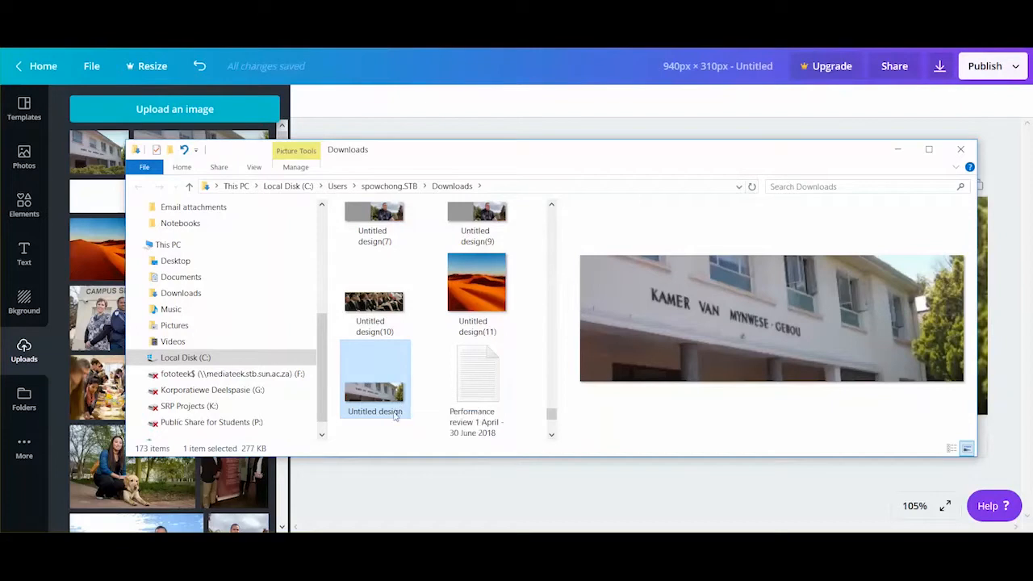
left_click(395, 412)
type("Ch")
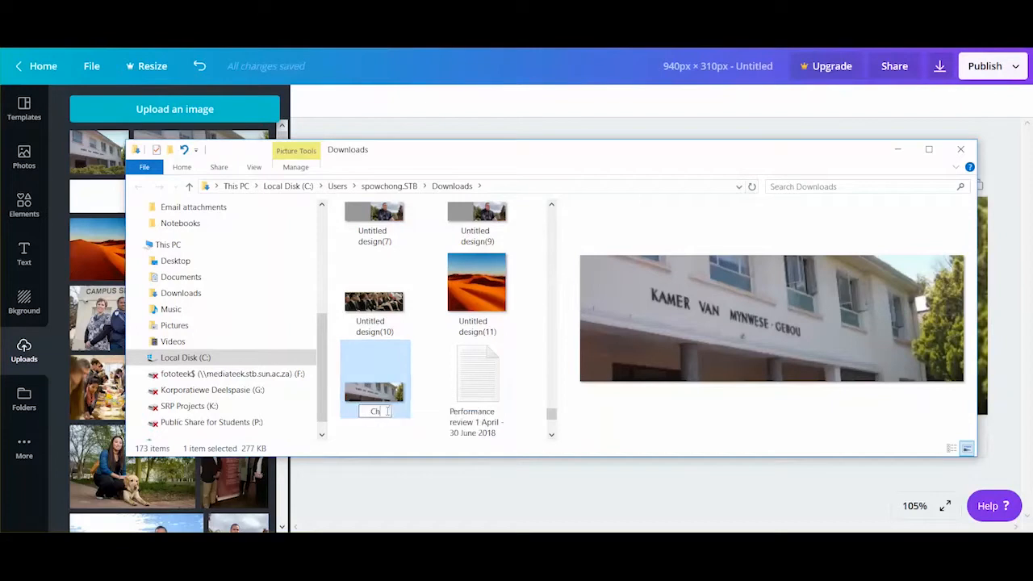
type("amber of Mines")
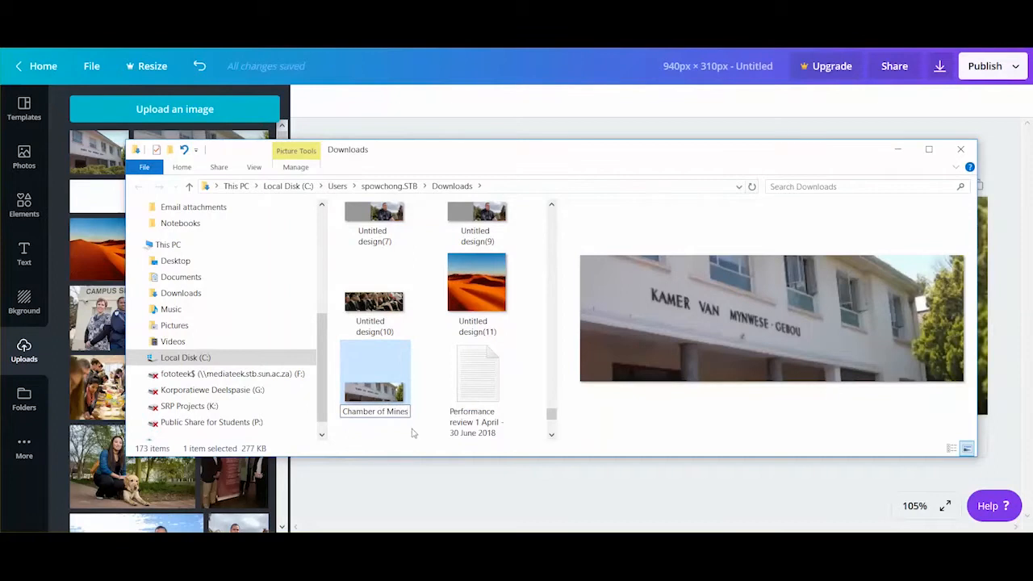
left_click(410, 431)
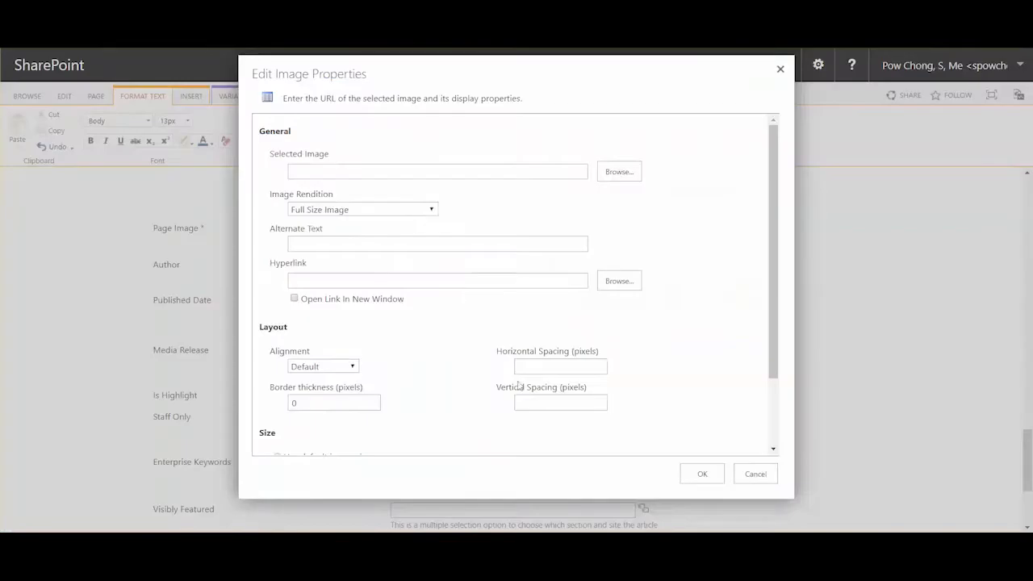
- Upload Chamber of Mines.png from the Downloads folder to the site's Images library while choosing the page image
left_click(620, 171)
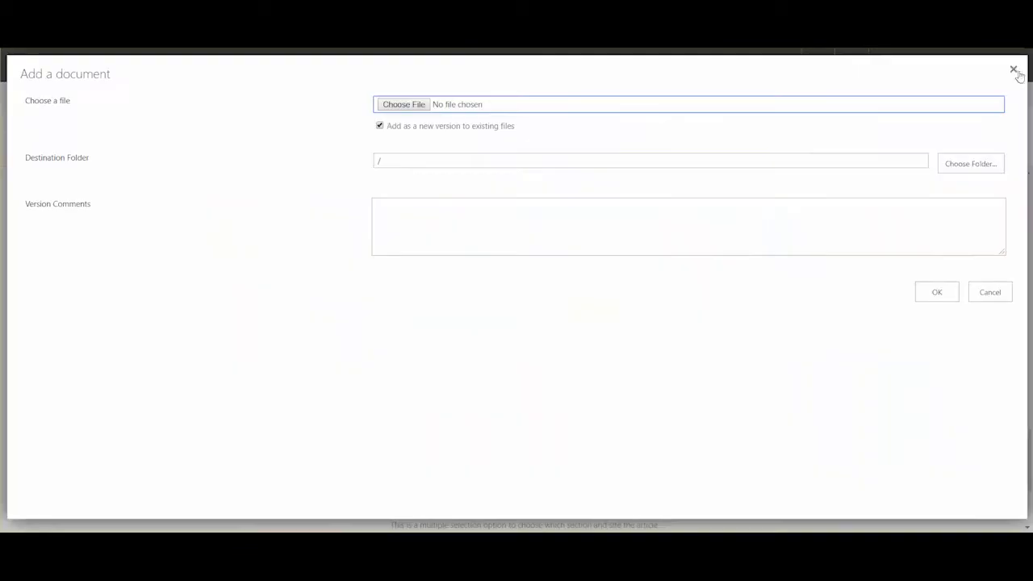
left_click(1014, 70)
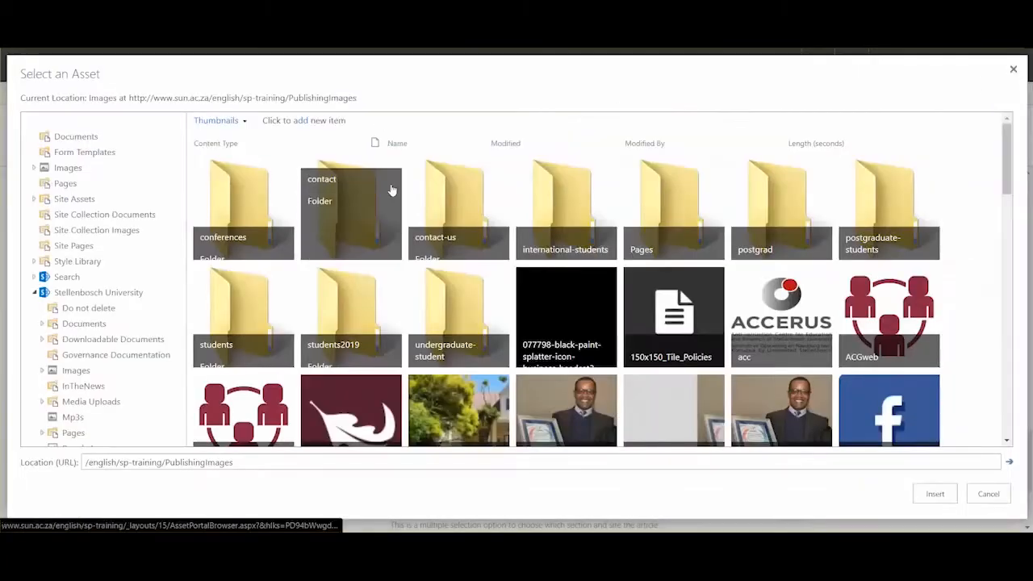
left_click(299, 122)
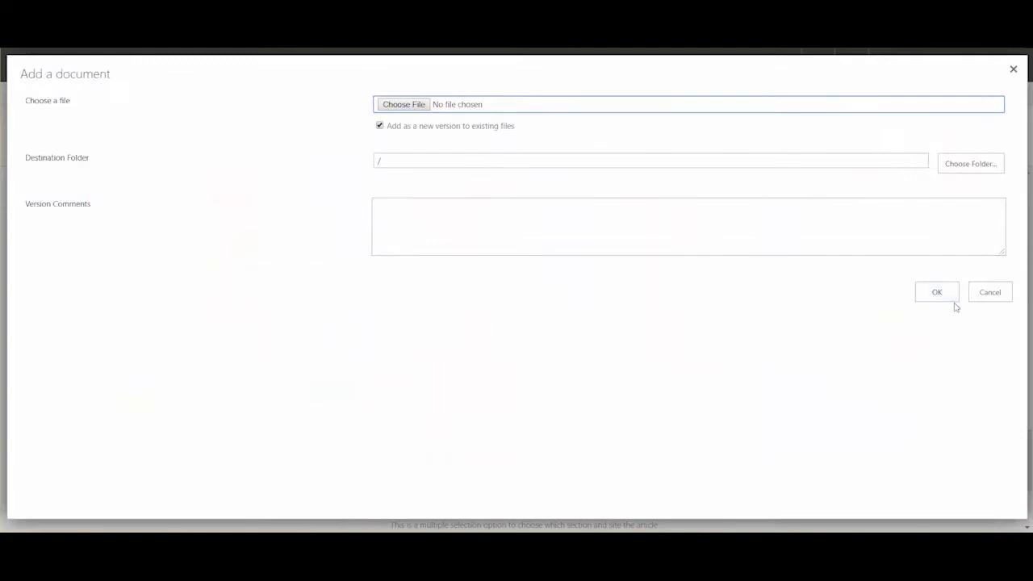
left_click(396, 105)
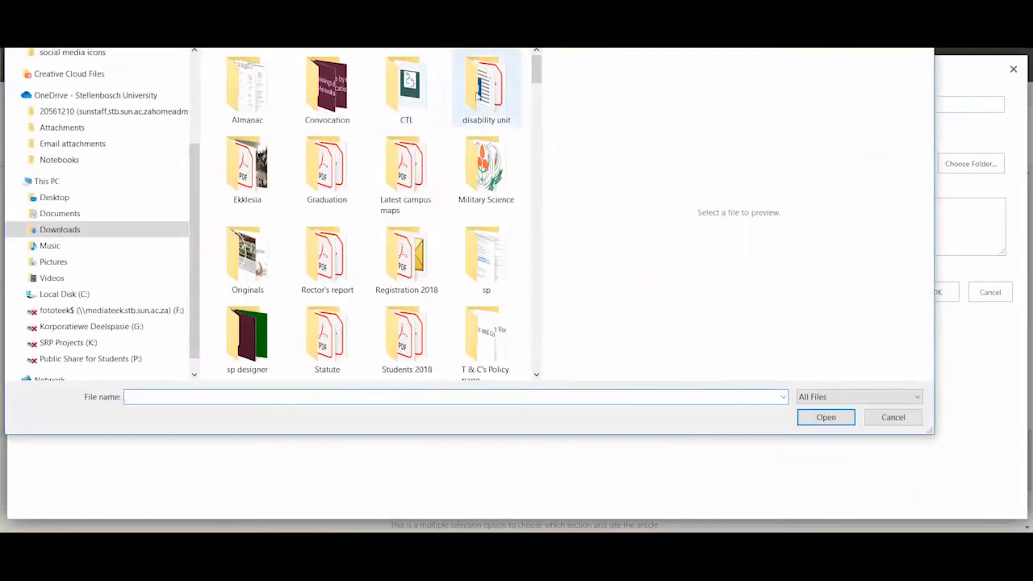
left_click_drag(537, 74, 539, 158)
double_click(406, 137)
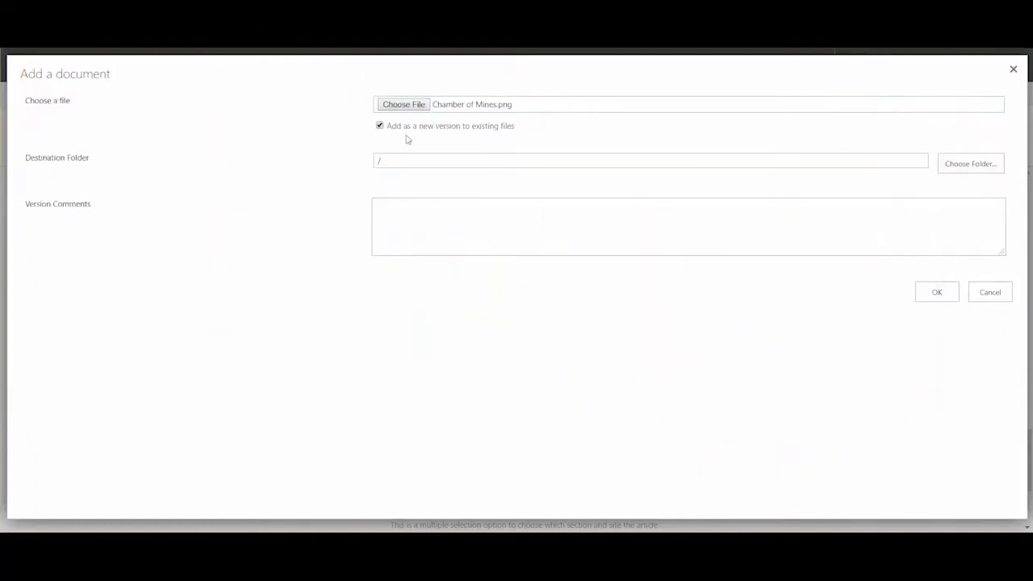
left_click(937, 294)
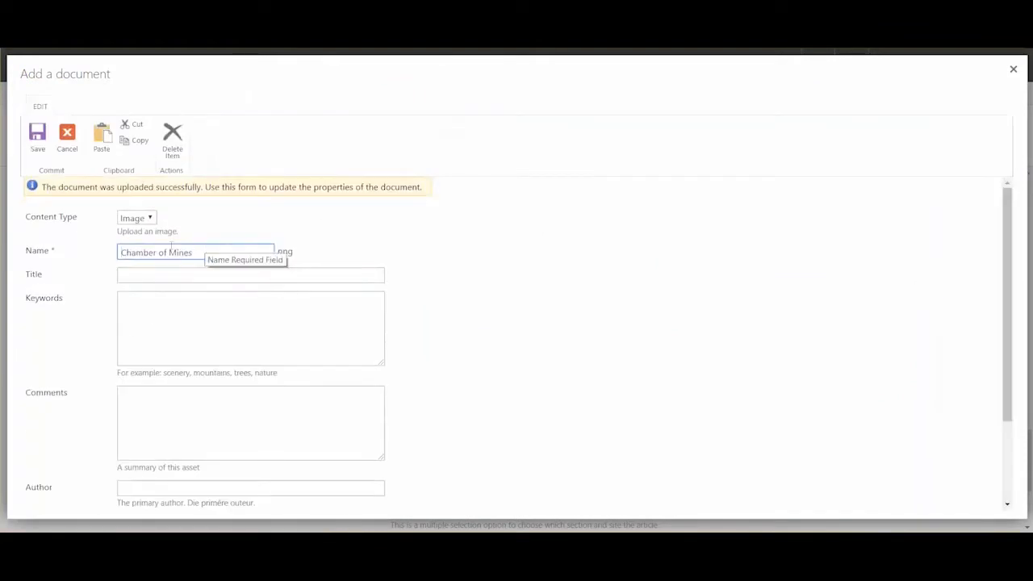
- Give the uploaded image the keywords "Chamber, Mines, Stellenbosch, University" and the title "Chamber of Mines", and save its properties
left_click(206, 326)
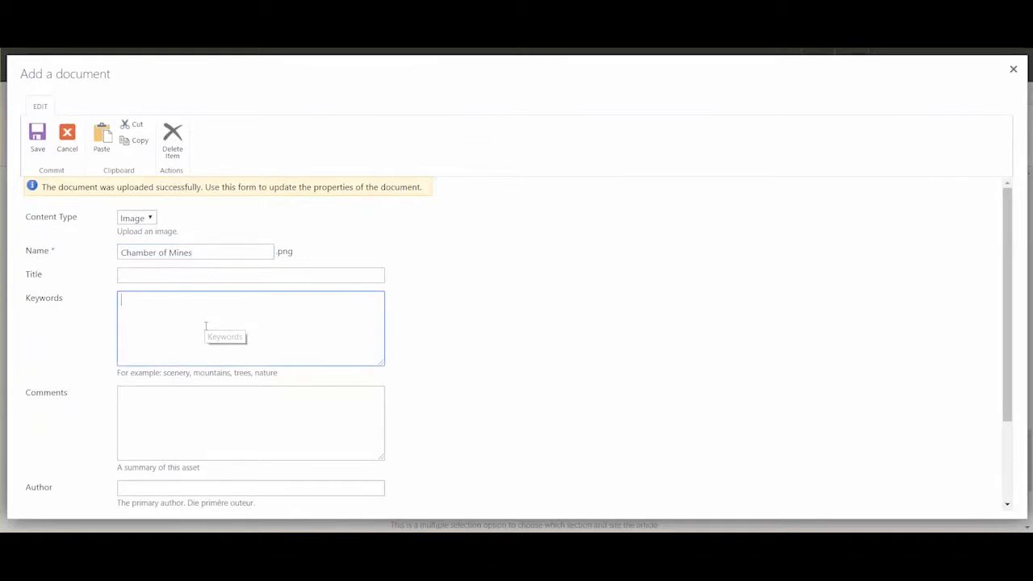
type("Chamber, Mines, Stellenbosch,")
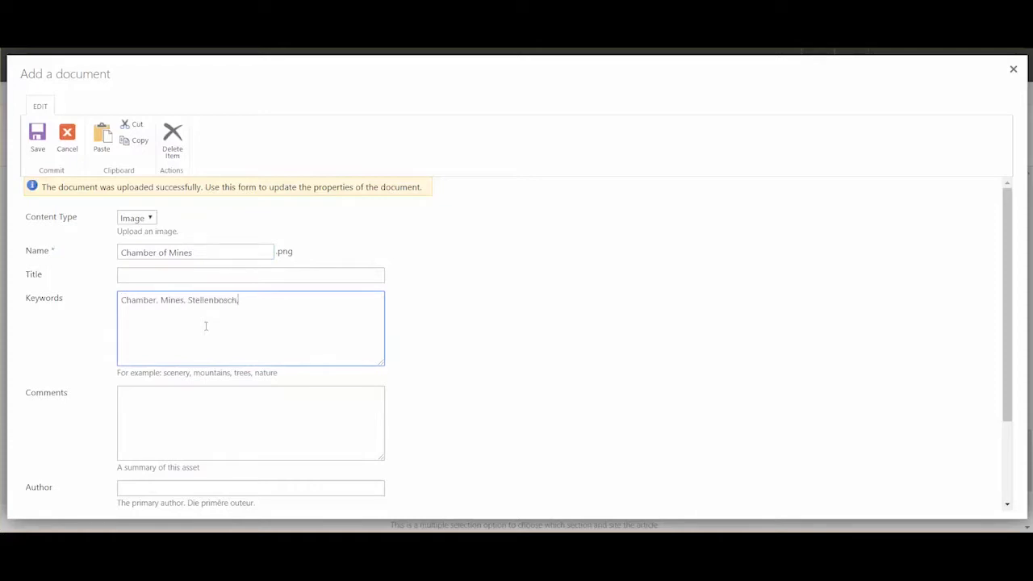
type(" University")
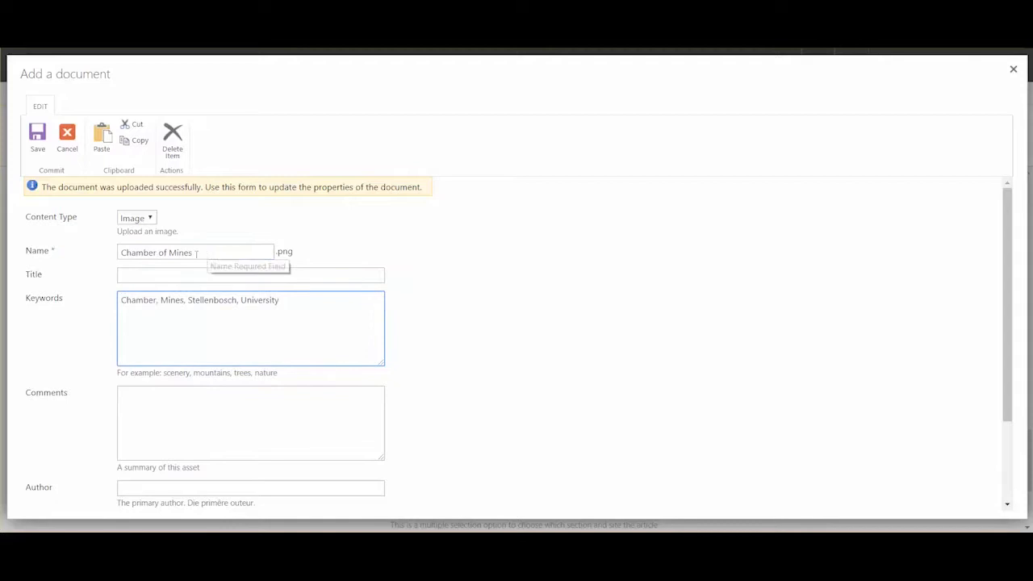
left_click_drag(208, 257, 120, 254)
key("ctrl+c")
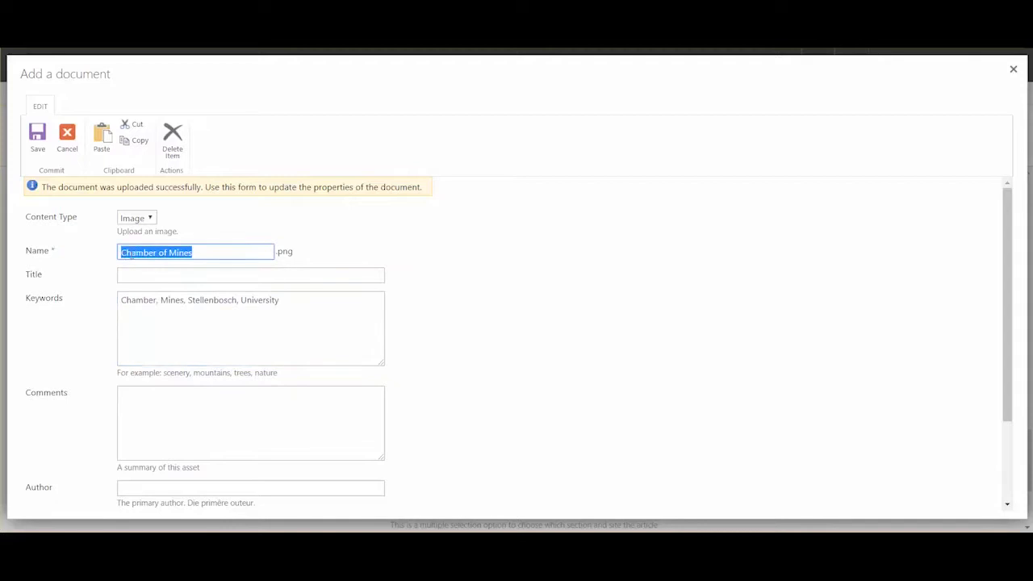
left_click(143, 276)
key("ctrl+v")
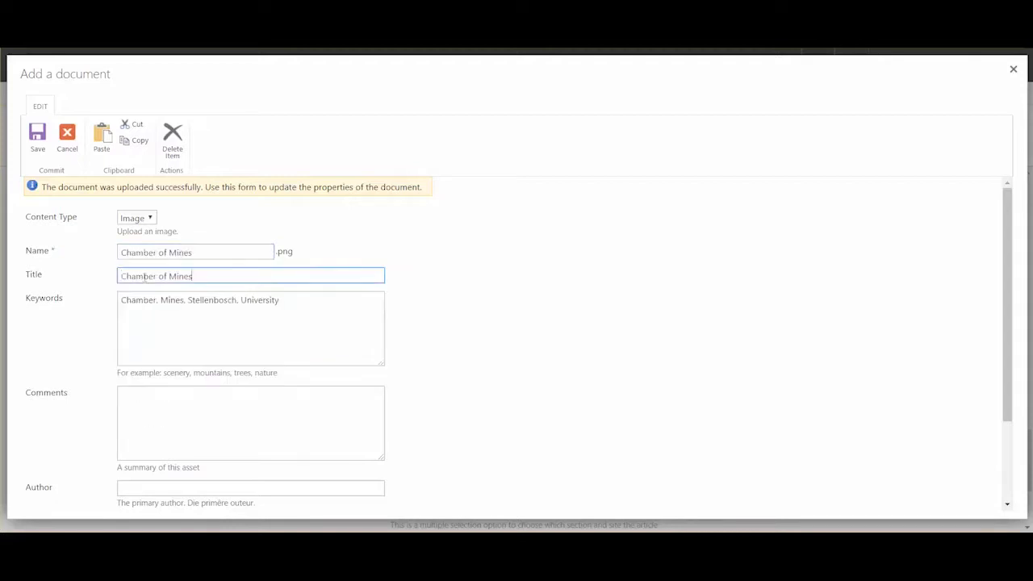
left_click(455, 333)
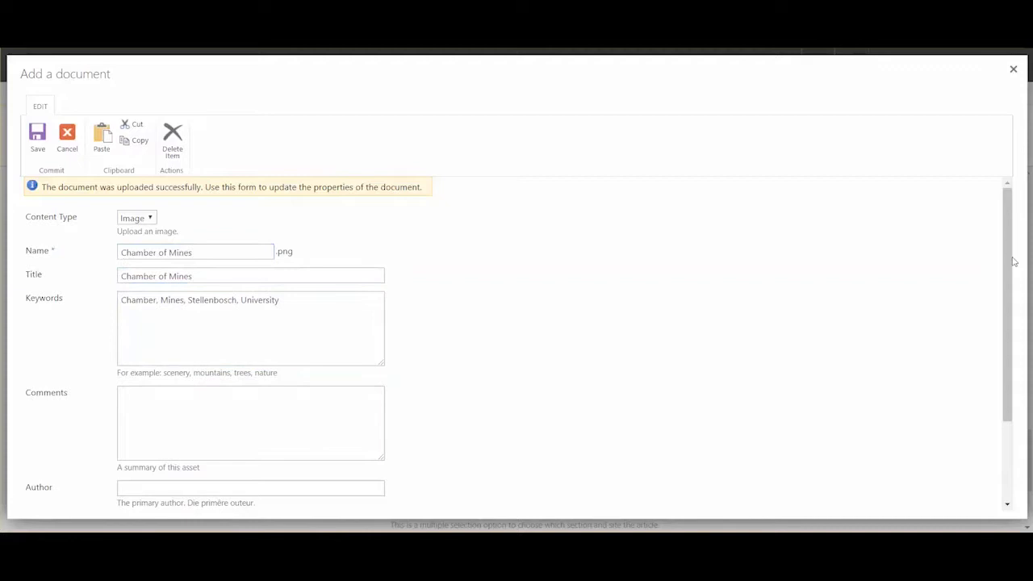
left_click_drag(1008, 264, 1021, 383)
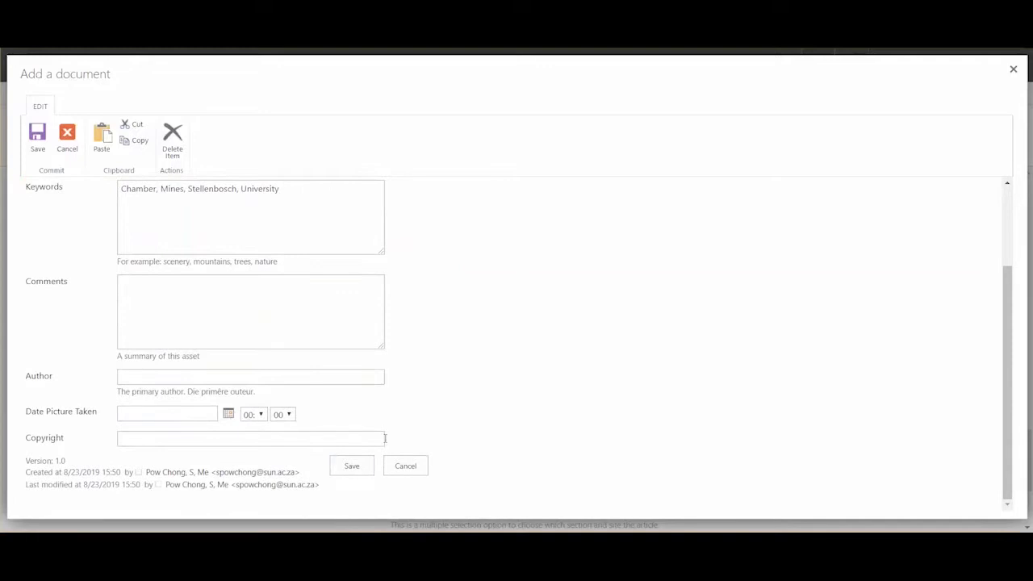
left_click(352, 467)
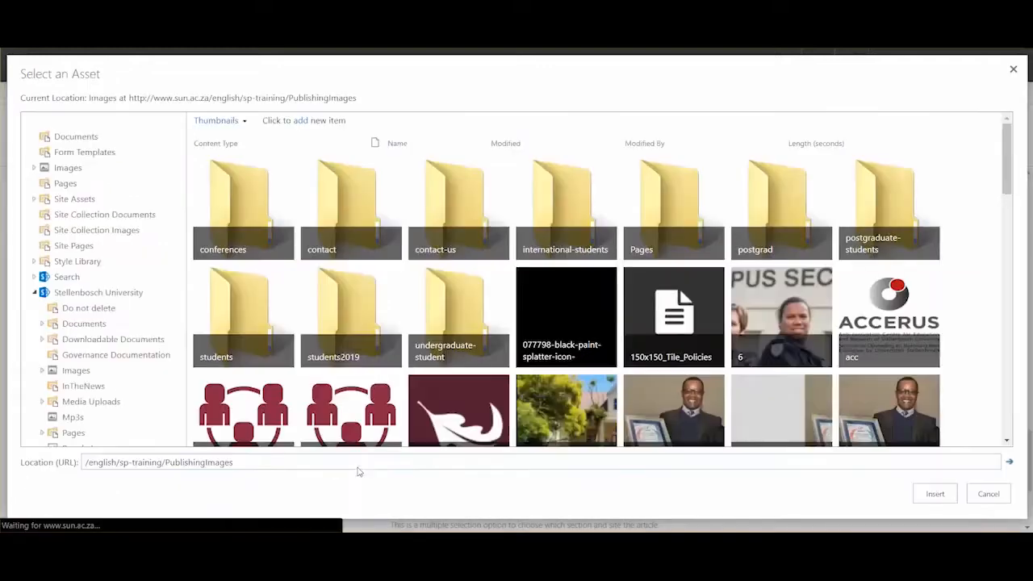
- Insert the Chamber of Mines picture from the Images library as the article's page image
scroll(563, 255, "down", 2)
left_click(564, 255)
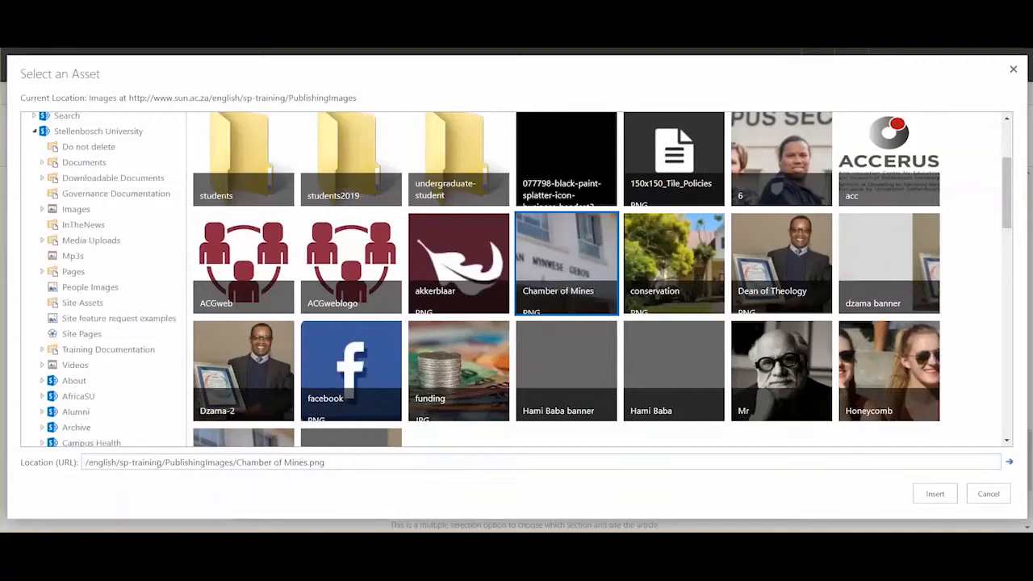
left_click(933, 494)
left_click(706, 476)
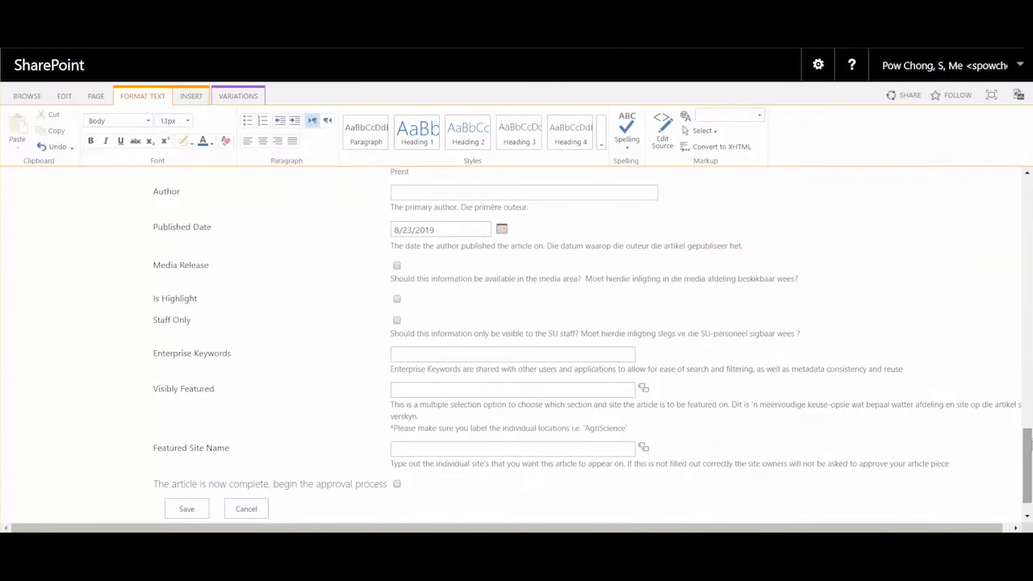
- Add the suggested terms "agriculture" and "farming" as the article's enterprise keywords
scroll(742, 321, "down", 4)
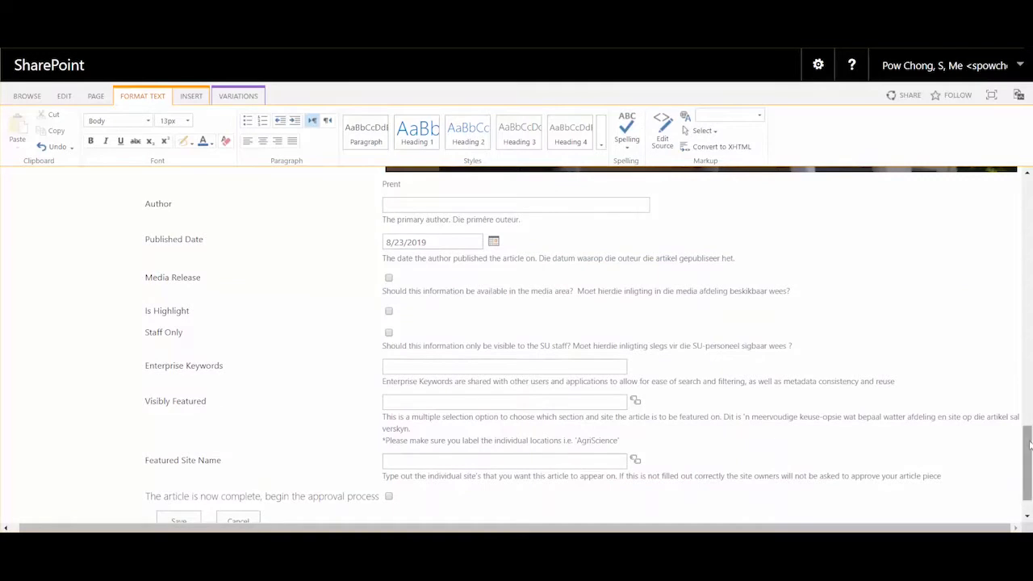
left_click_drag(1029, 444, 1029, 453)
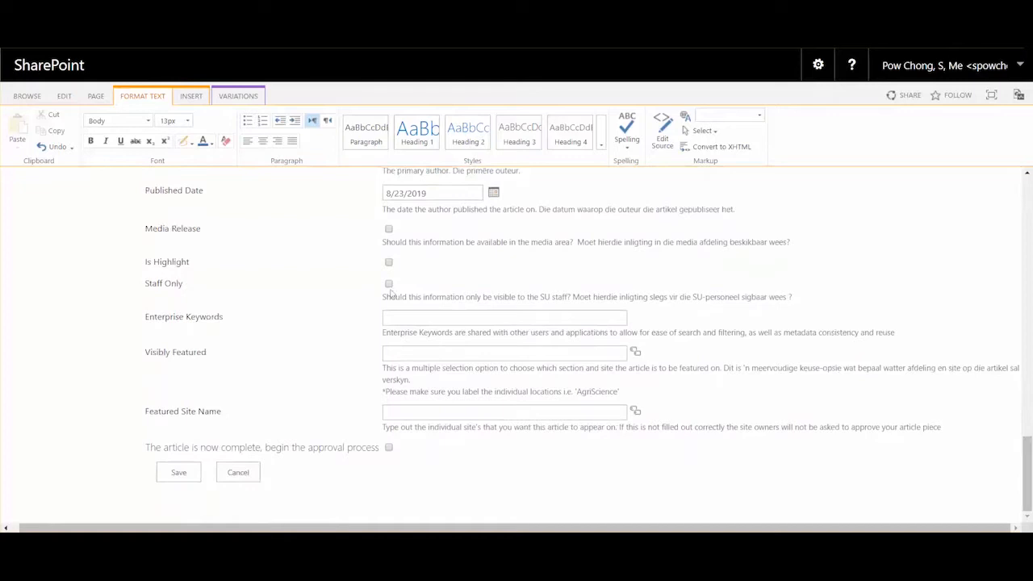
left_click(436, 318)
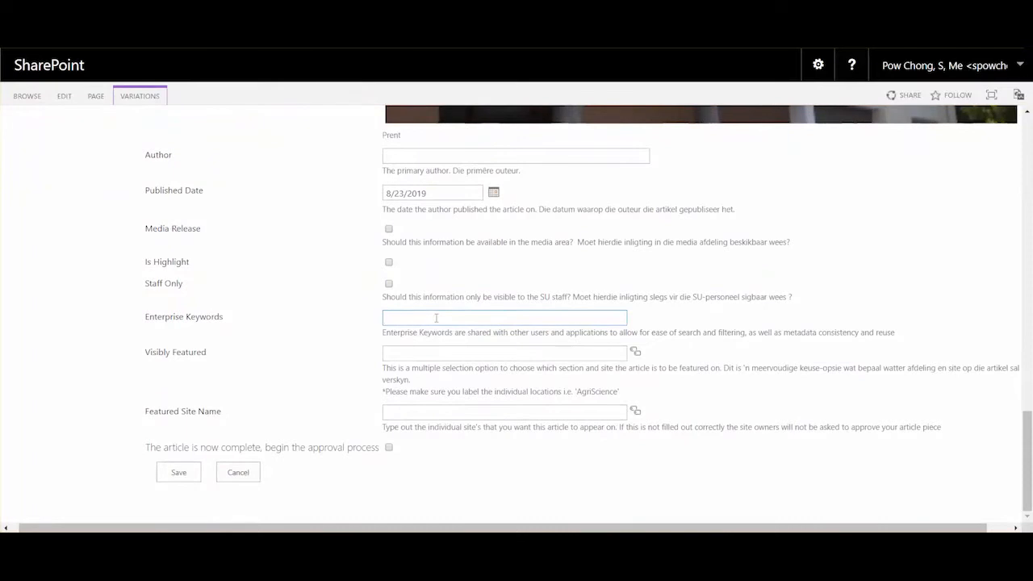
type("agric")
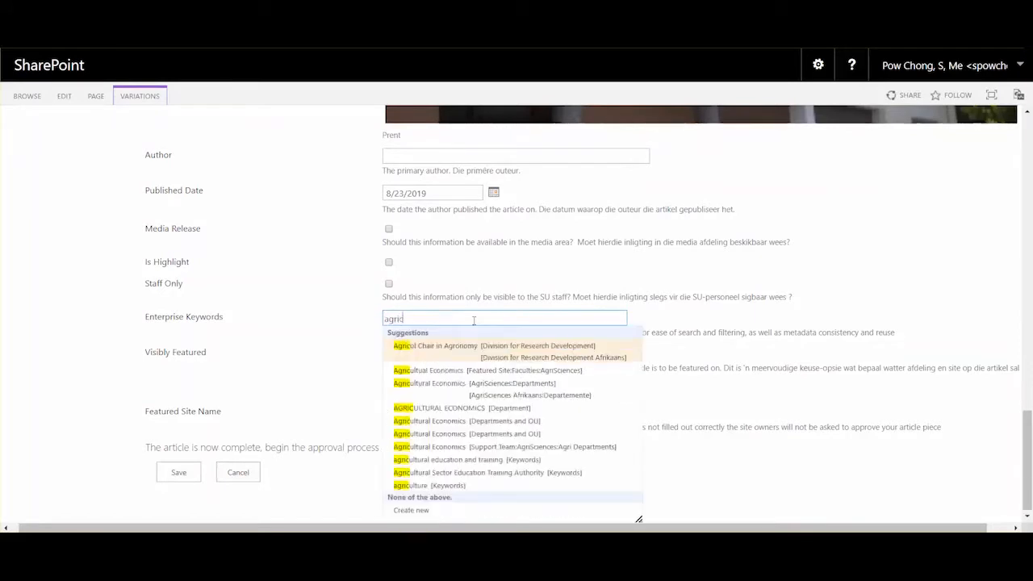
type("ultur")
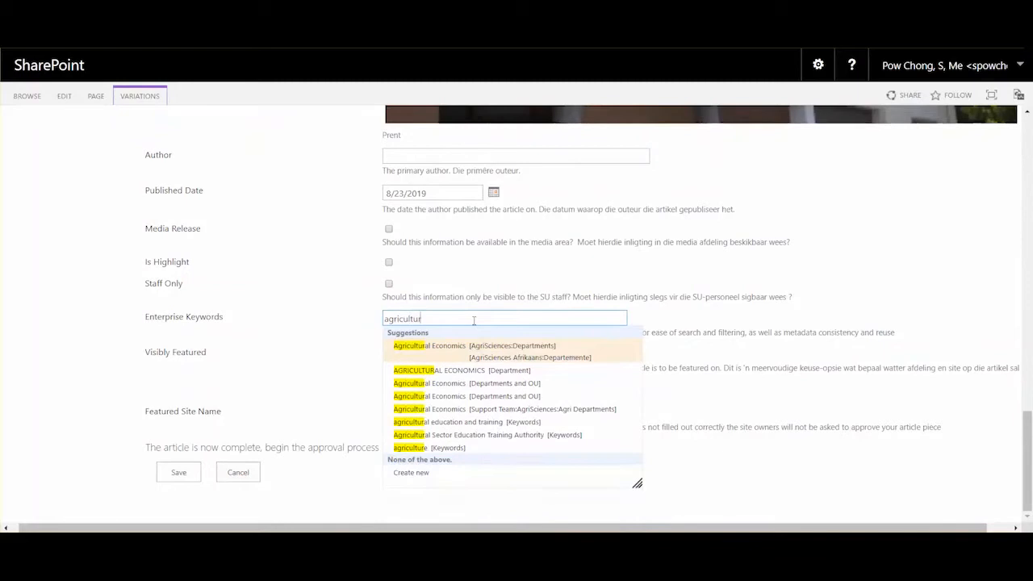
left_click(462, 449)
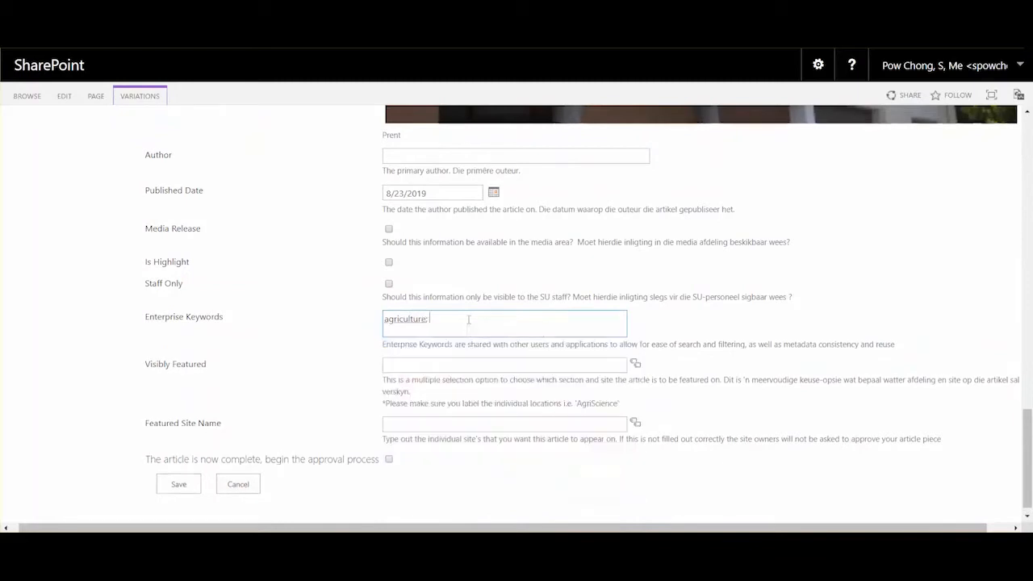
type("farmin")
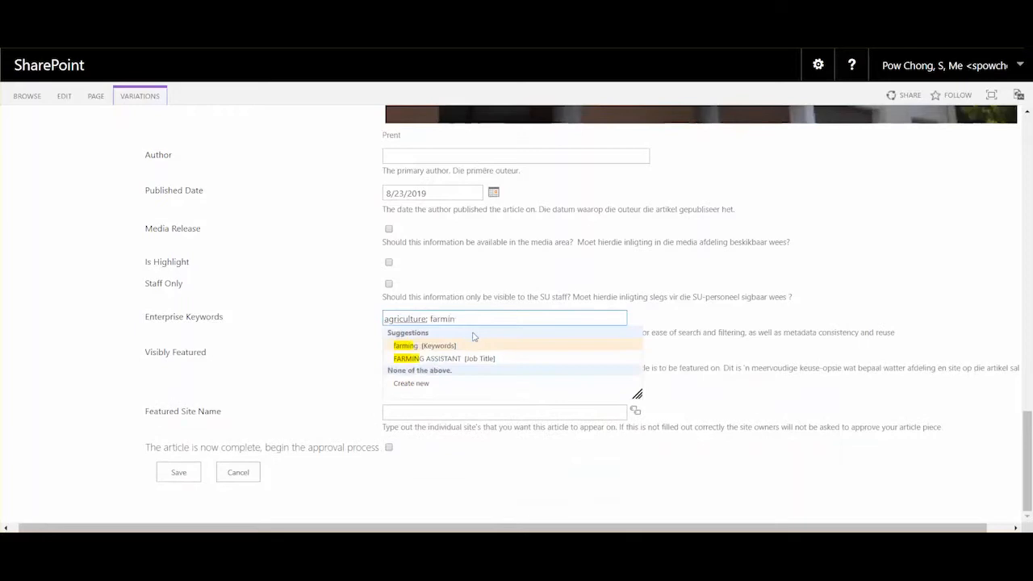
left_click(476, 346)
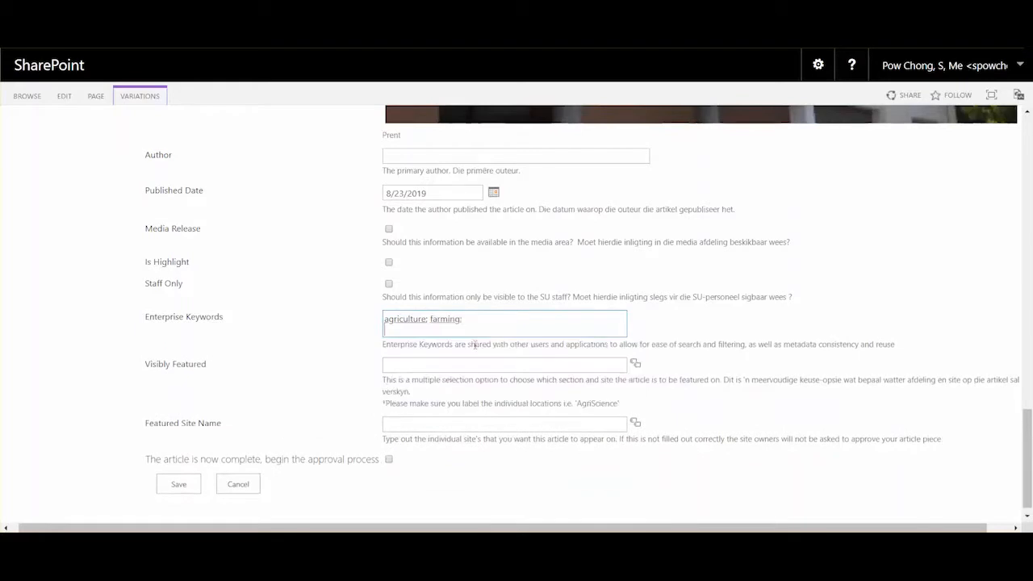
left_click(678, 403)
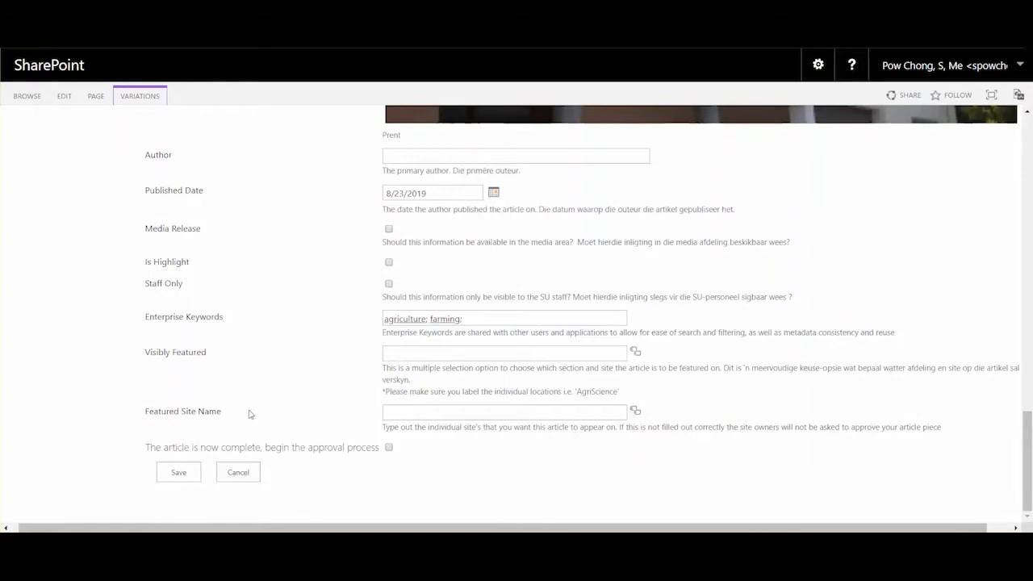
- Set the article's featured site names to AgriSciences, SU Main and Agronomy
left_click(418, 412)
type("agriscien")
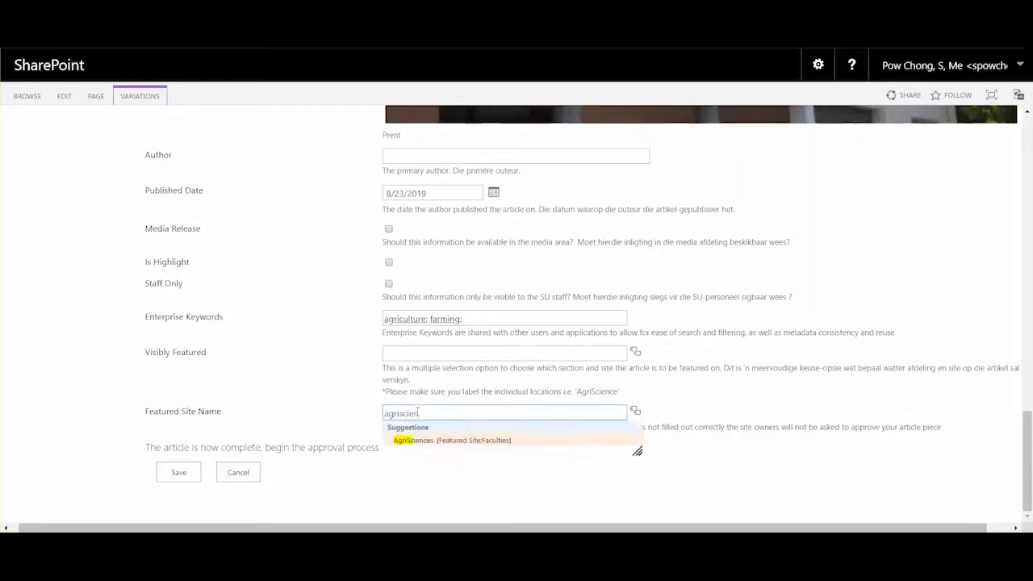
left_click(450, 443)
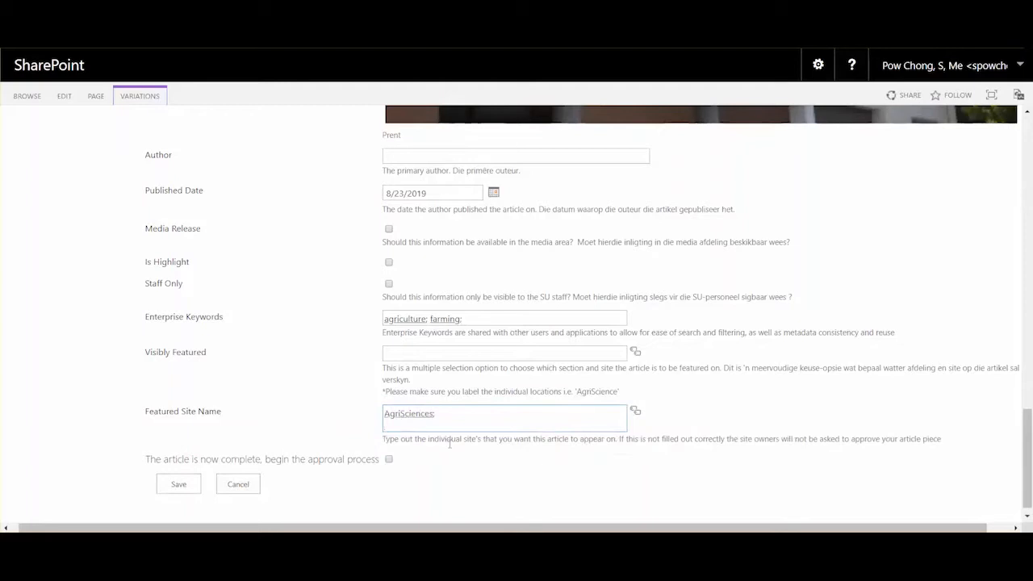
type("su main")
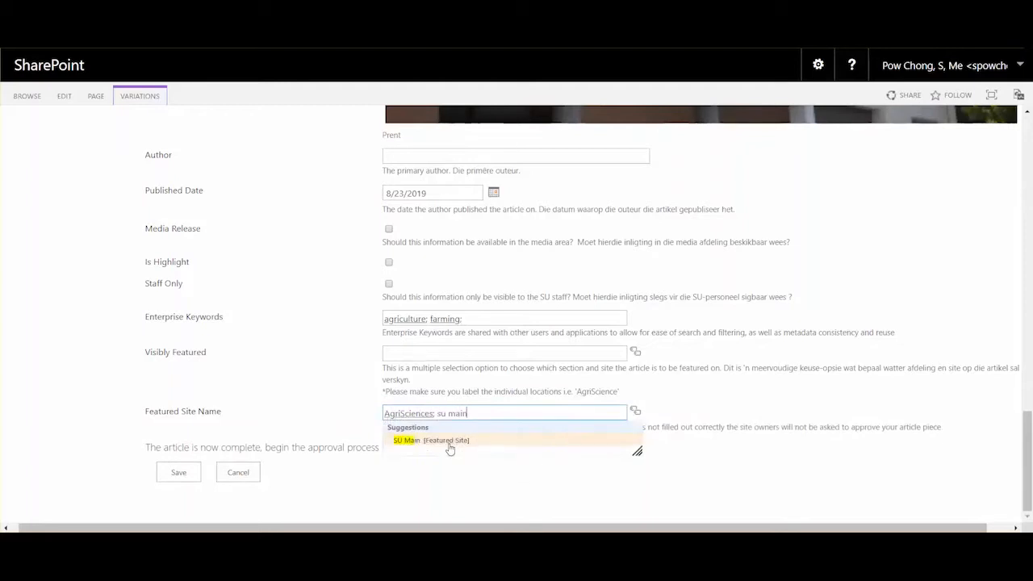
left_click(448, 442)
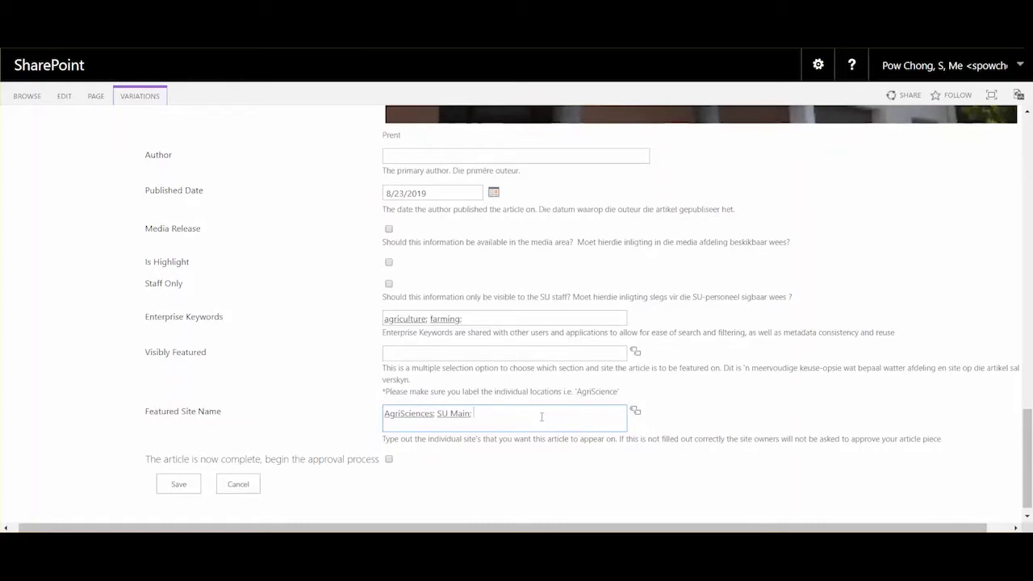
type("agr")
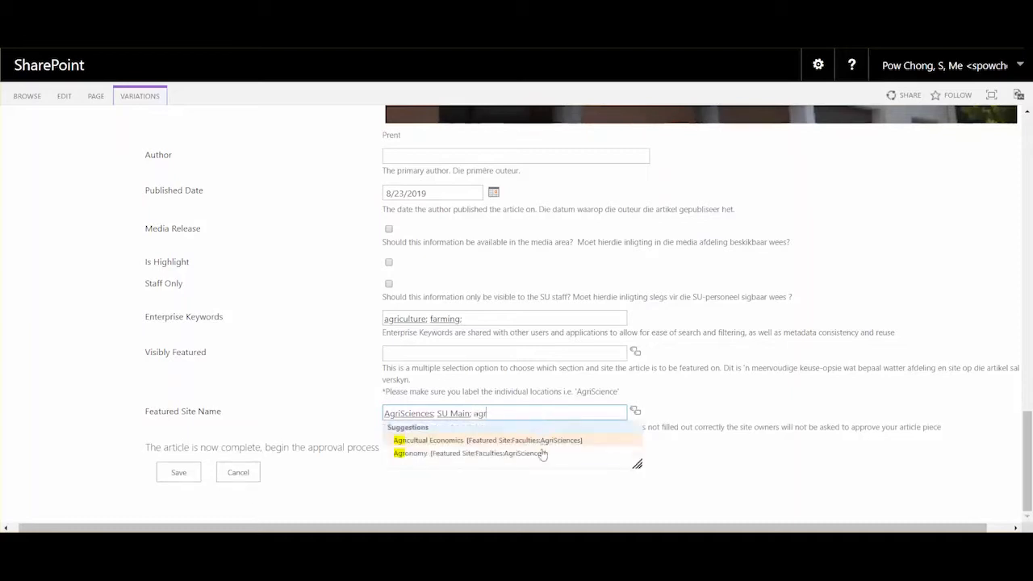
left_click(542, 454)
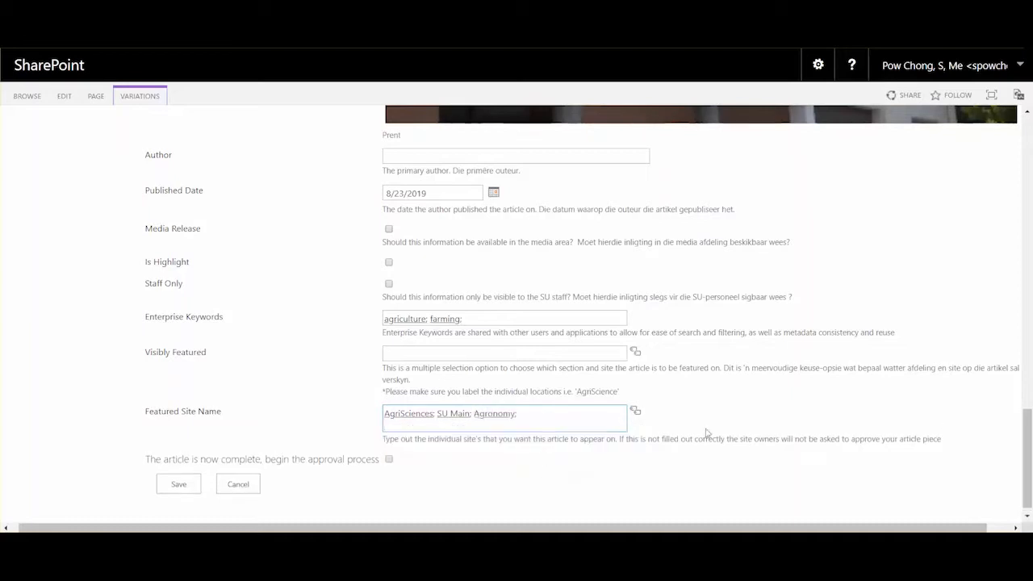
left_click(626, 434)
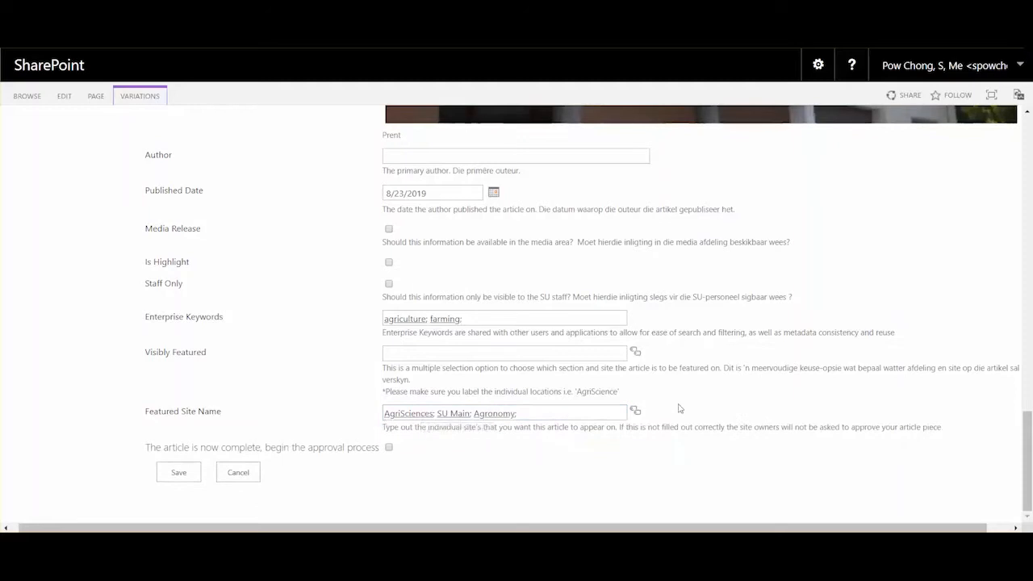
- Add Agricultual Economics from the AgriSciences faculty to the article's featured site names
left_click(636, 415)
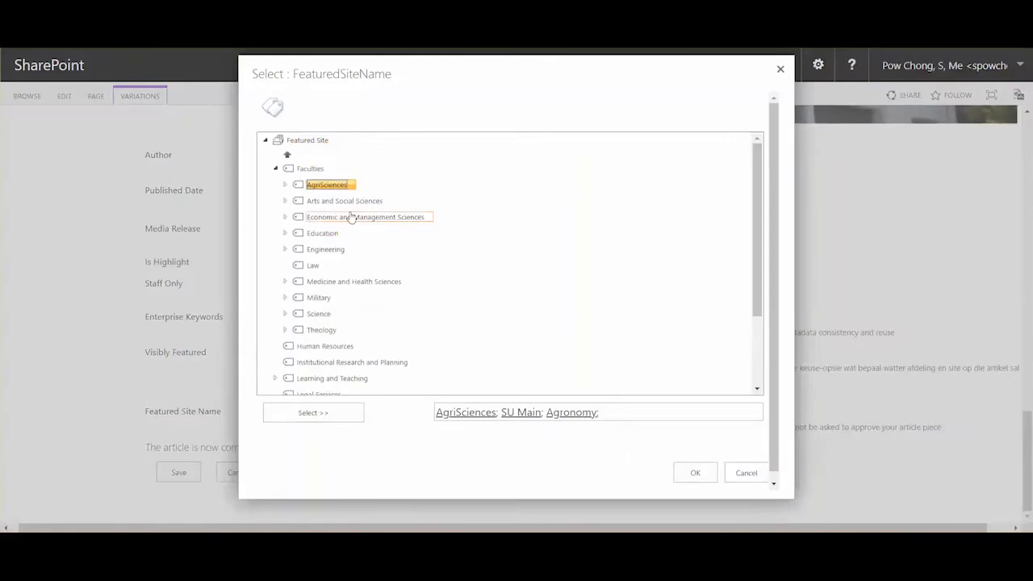
left_click(288, 156)
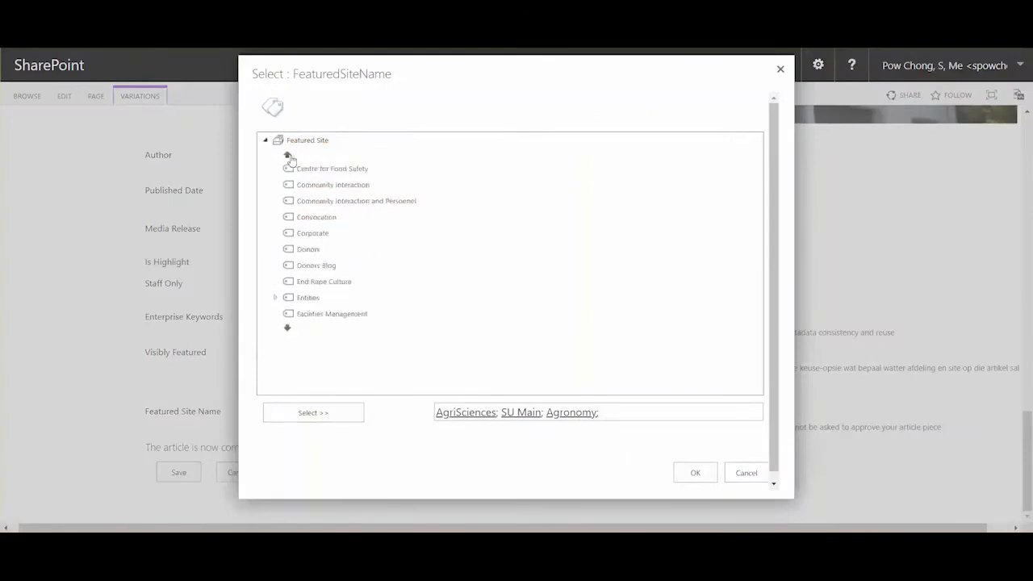
left_click(289, 156)
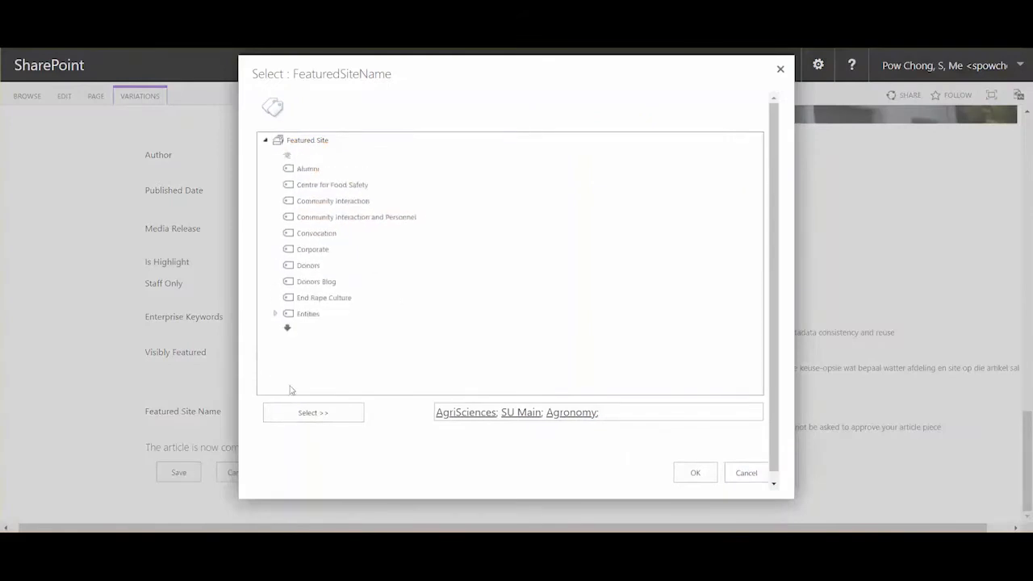
left_click(276, 314)
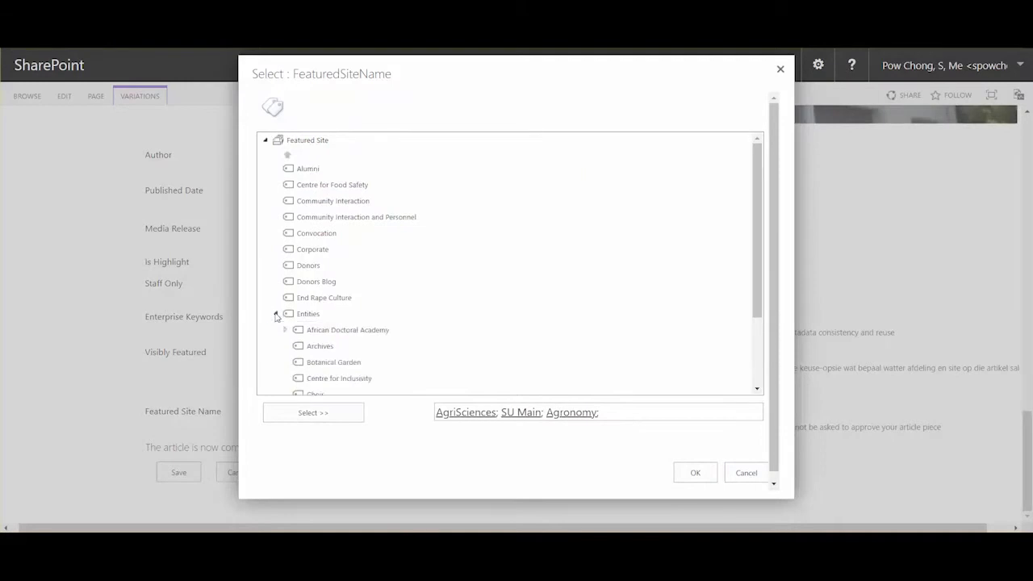
left_click_drag(756, 216, 765, 343)
left_click(341, 402)
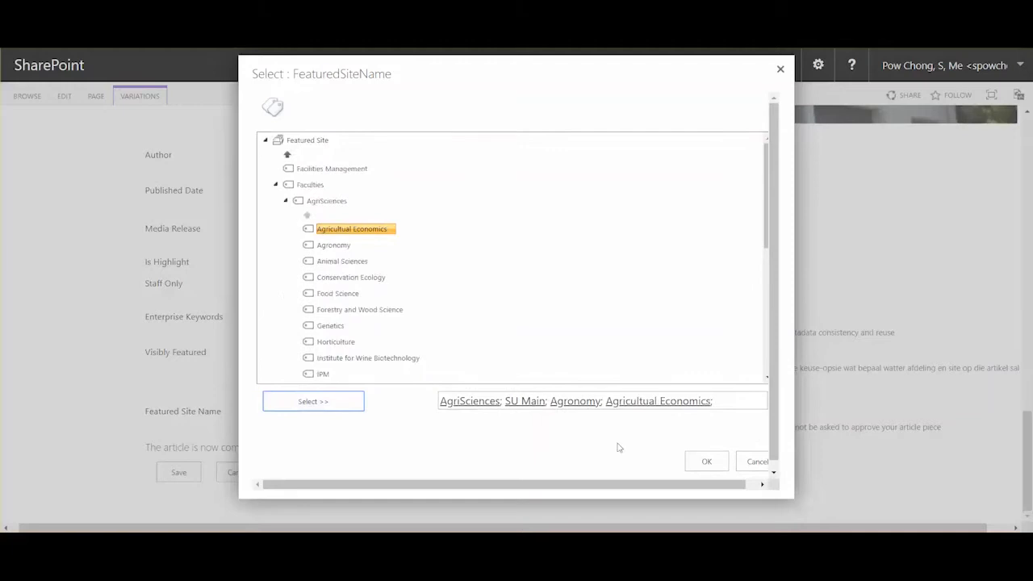
left_click(704, 462)
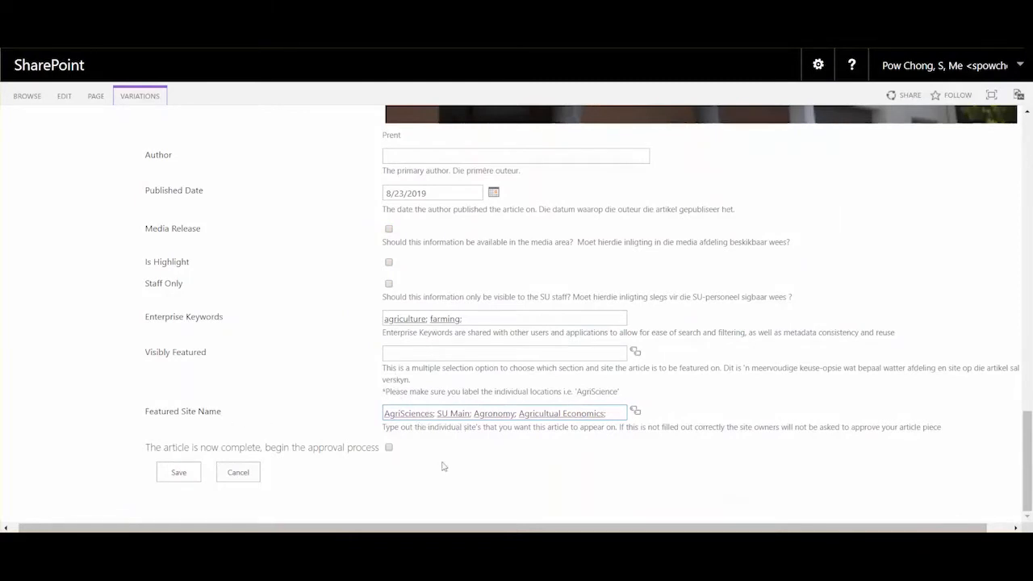
- Set the article's visibly featured locations to AgriSciences Carousel, SU Main Snippet and Agronomy Carousel
left_click(449, 356)
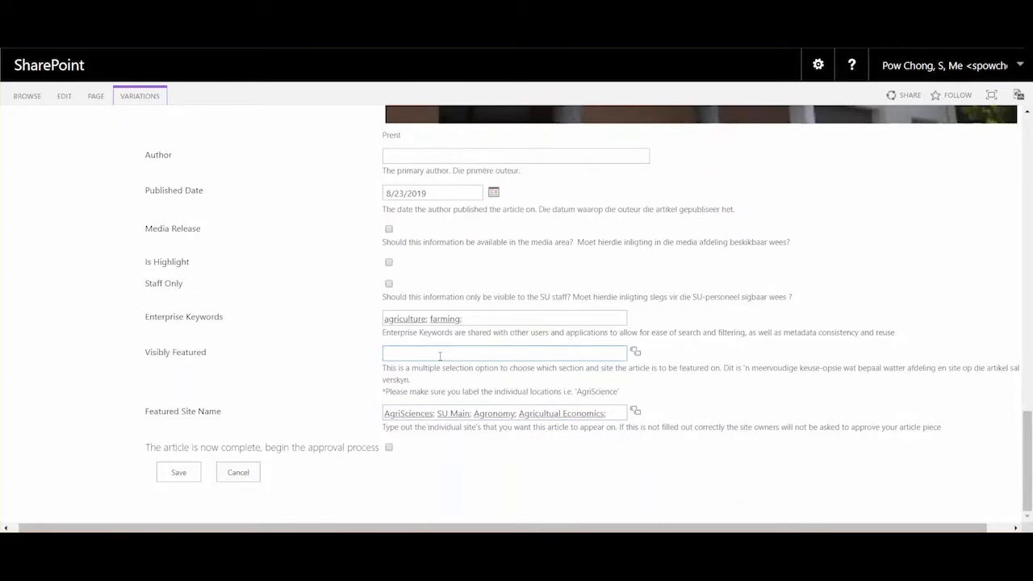
type("agriscien")
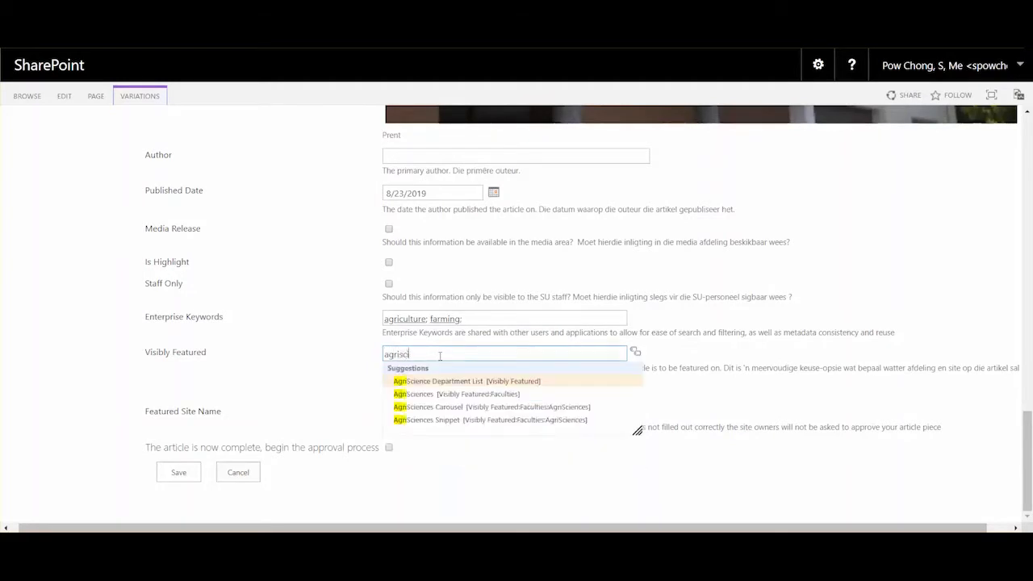
left_click(480, 408)
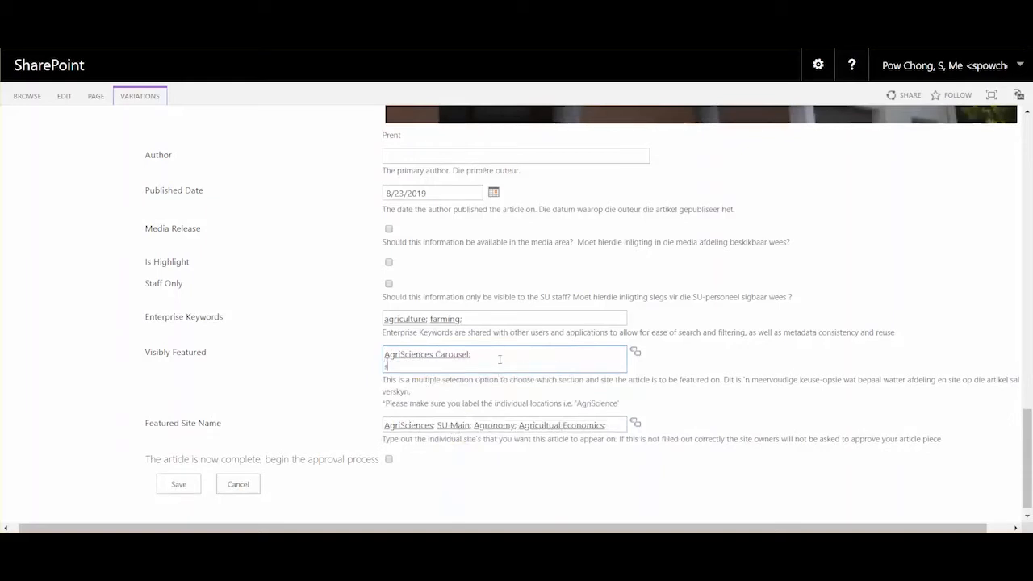
type("su main")
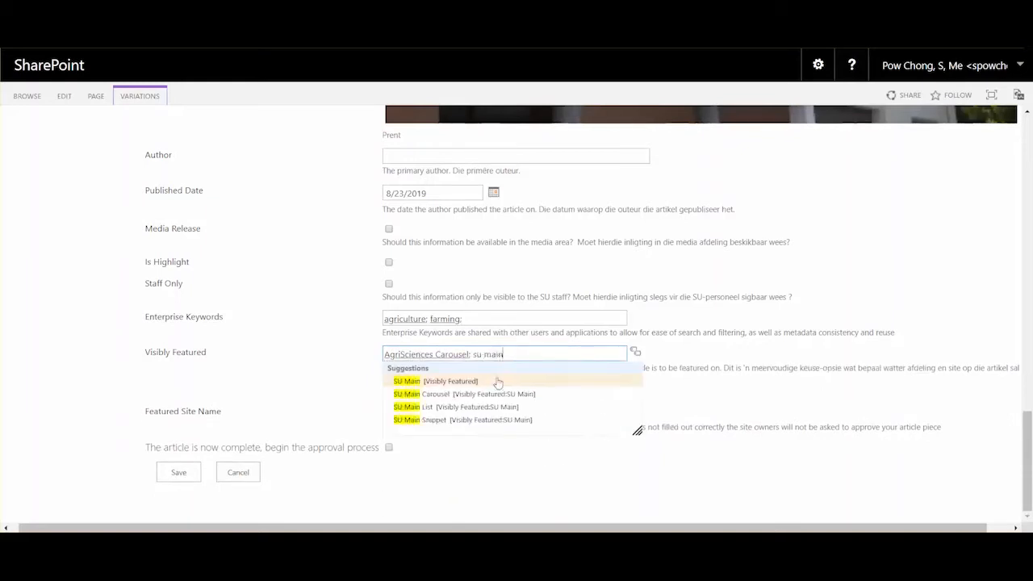
left_click(508, 420)
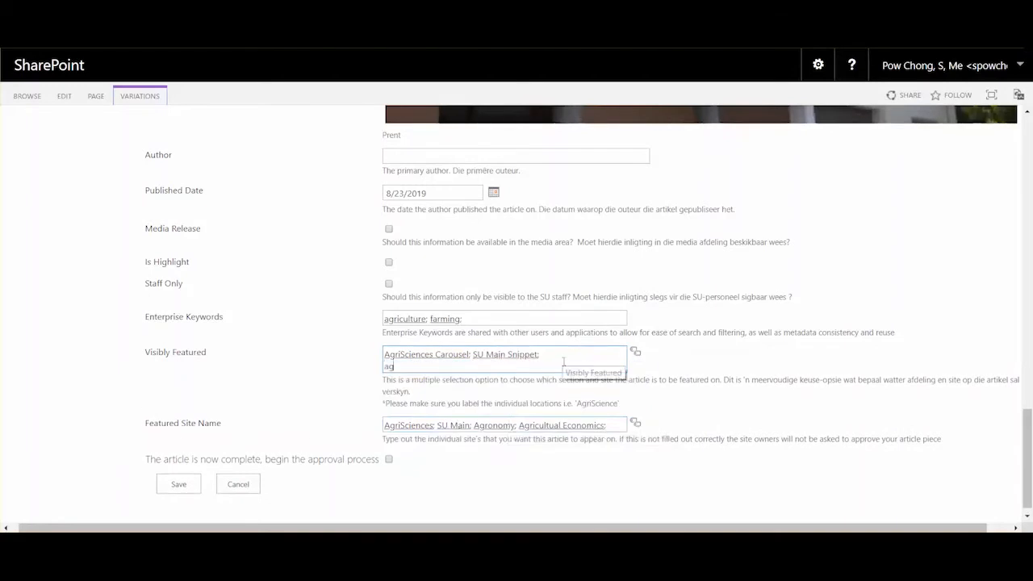
type("agronom")
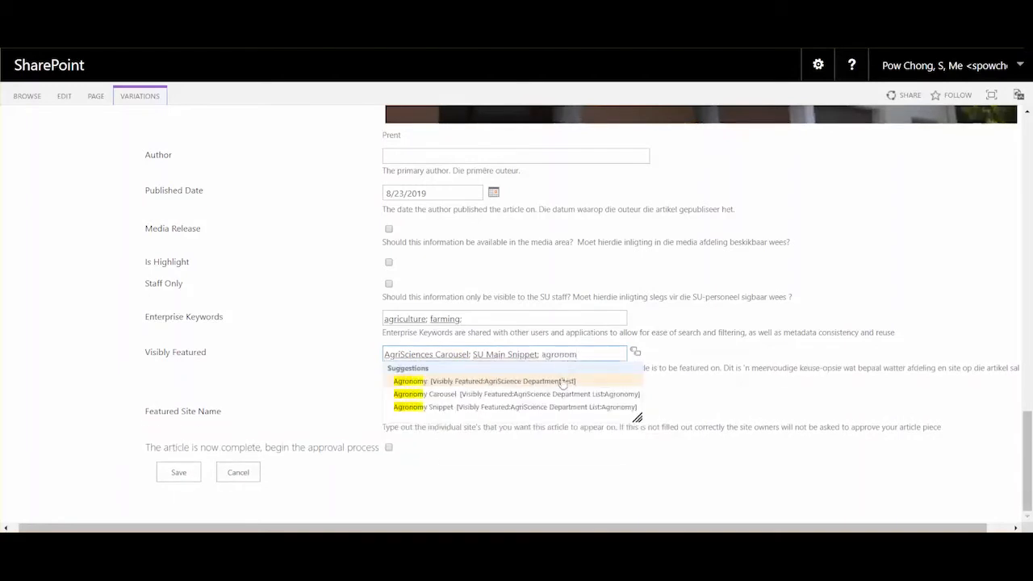
left_click(564, 394)
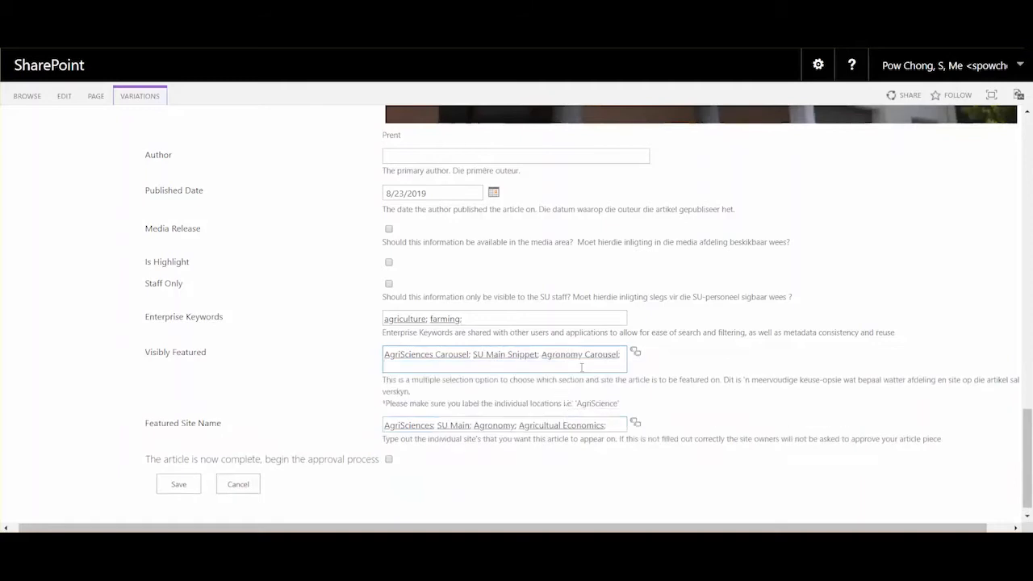
- Try to add an agricultural term to the visibly featured locations, and remove Agricultual Economics from the featured site names
type("agricu")
key("BackSpace")
key("BackSpace")
key("BackSpace")
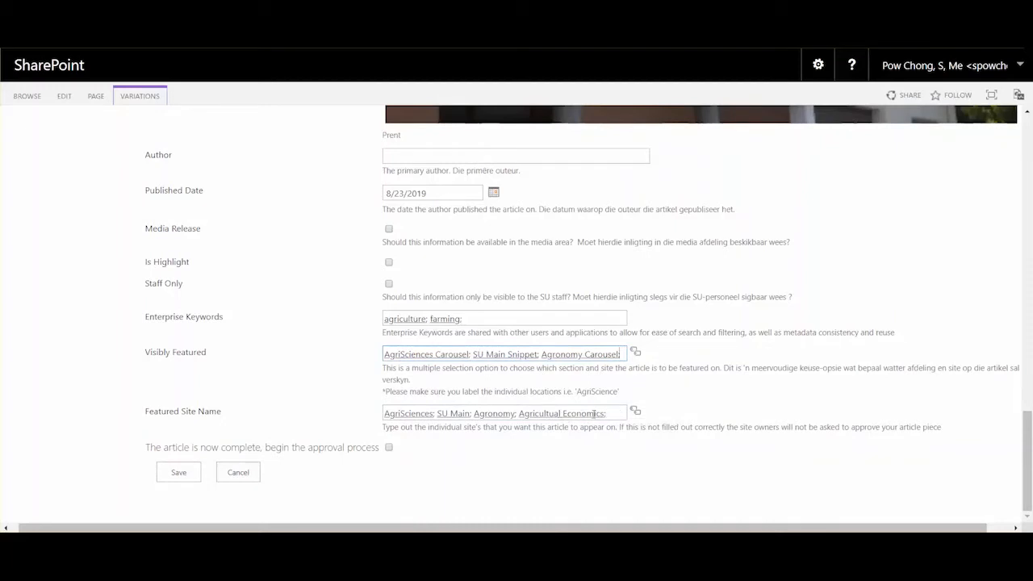
left_click_drag(612, 414, 519, 413)
key("BackSpace")
- Mark the article as complete so that the approval process begins
left_click(389, 448)
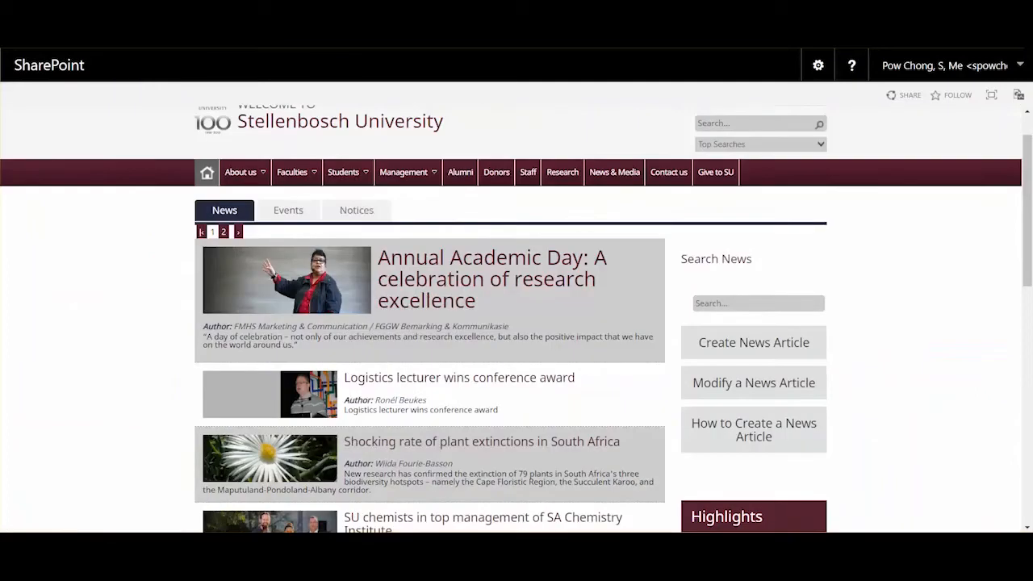
- Open the existing Dual News article about the animal scientist's research award for modification and go to its featured site and approval settings
mouse_move(343, 172)
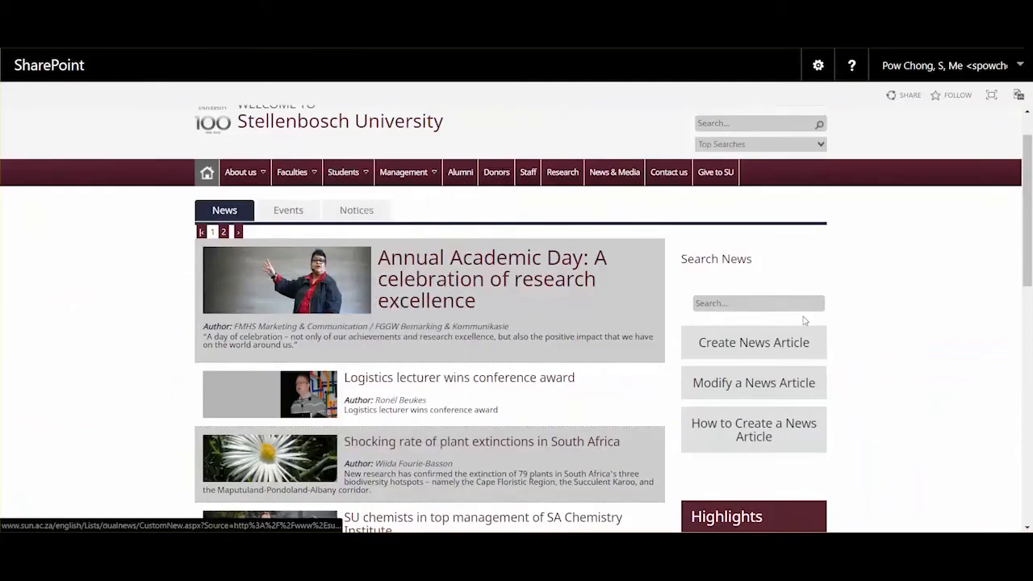
left_click(780, 385)
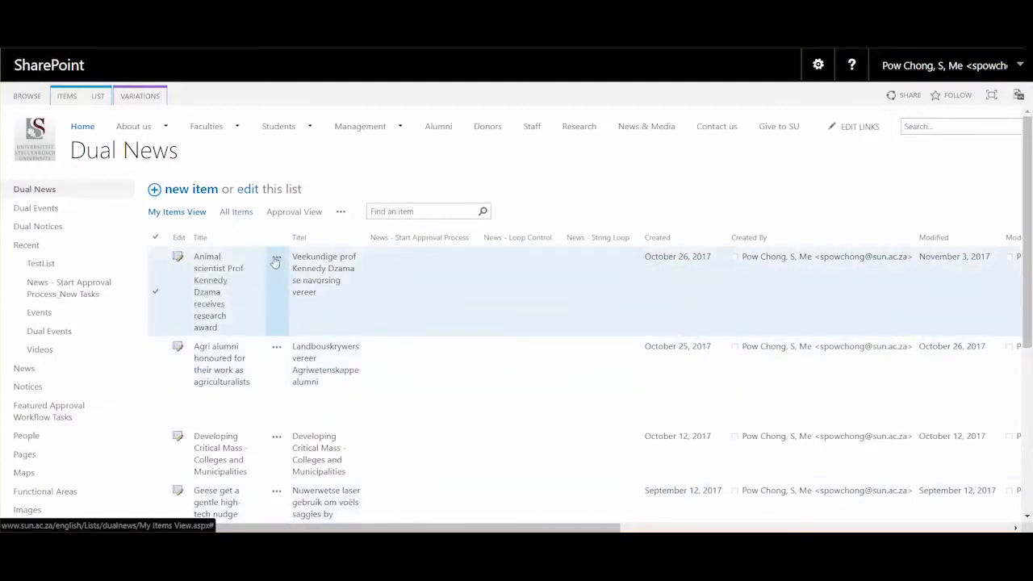
left_click(276, 259)
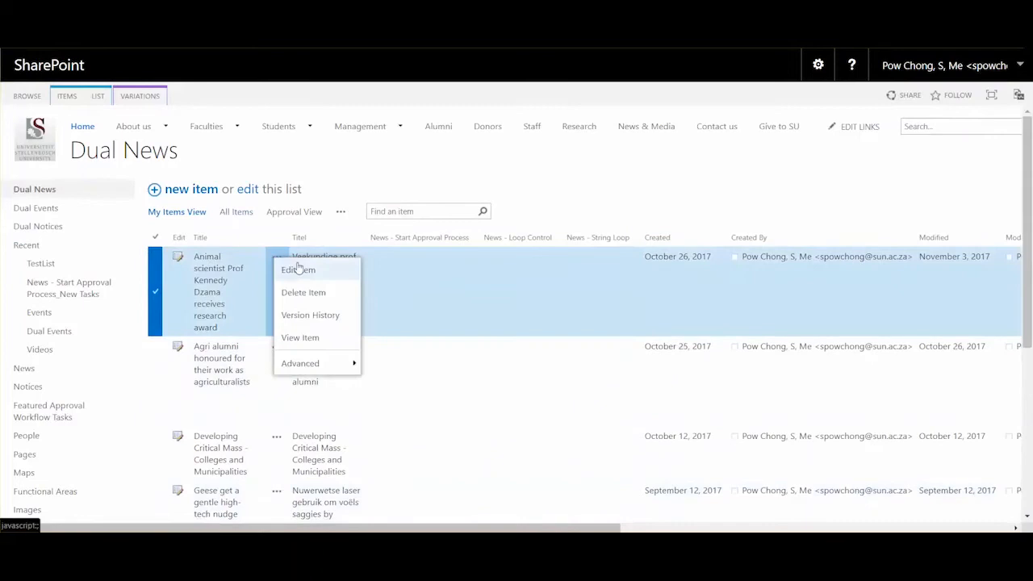
left_click(299, 269)
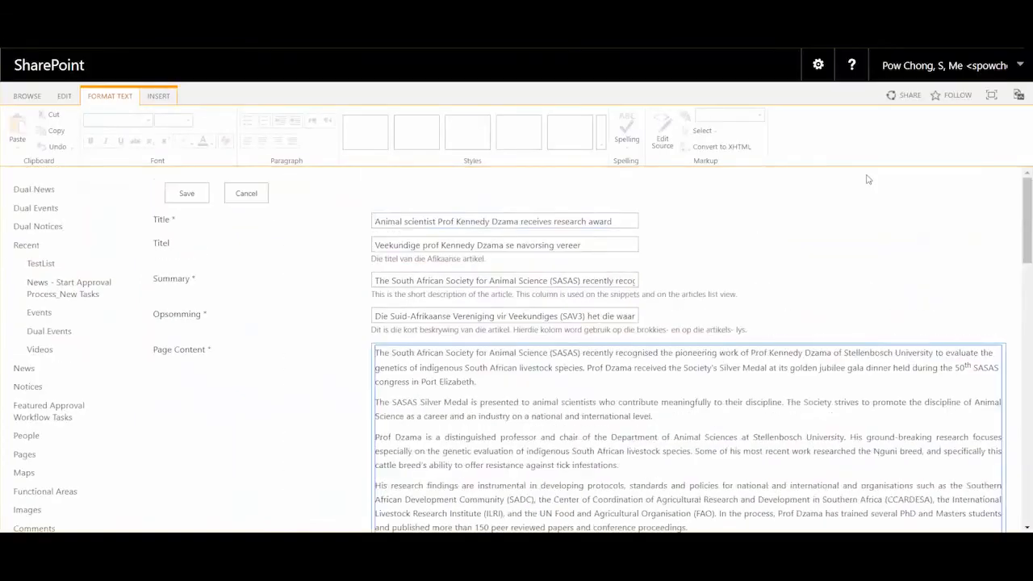
scroll(699, 228, "down", 4)
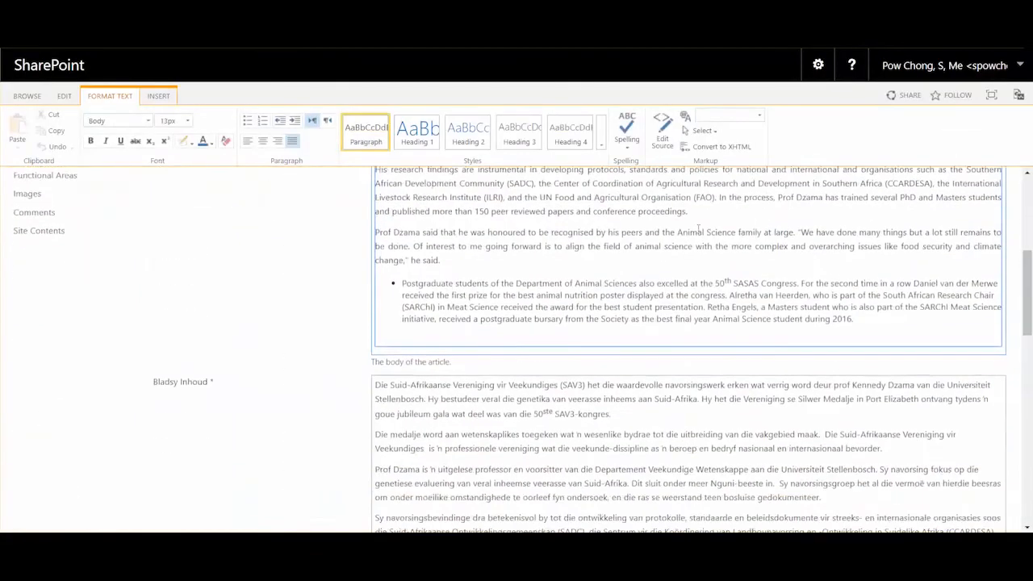
left_click_drag(1028, 292, 1030, 483)
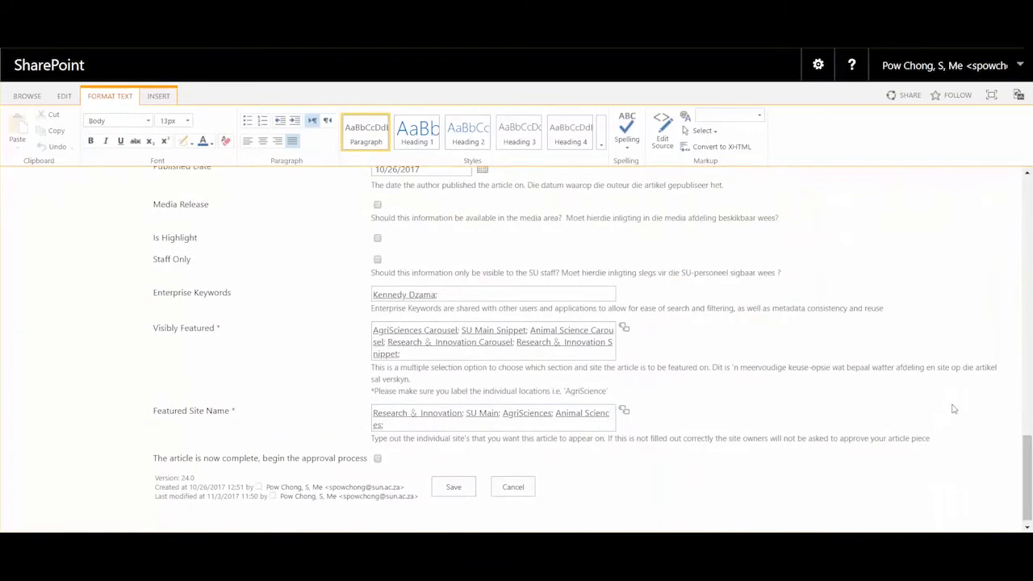
scroll(1030, 458, "down", 1)
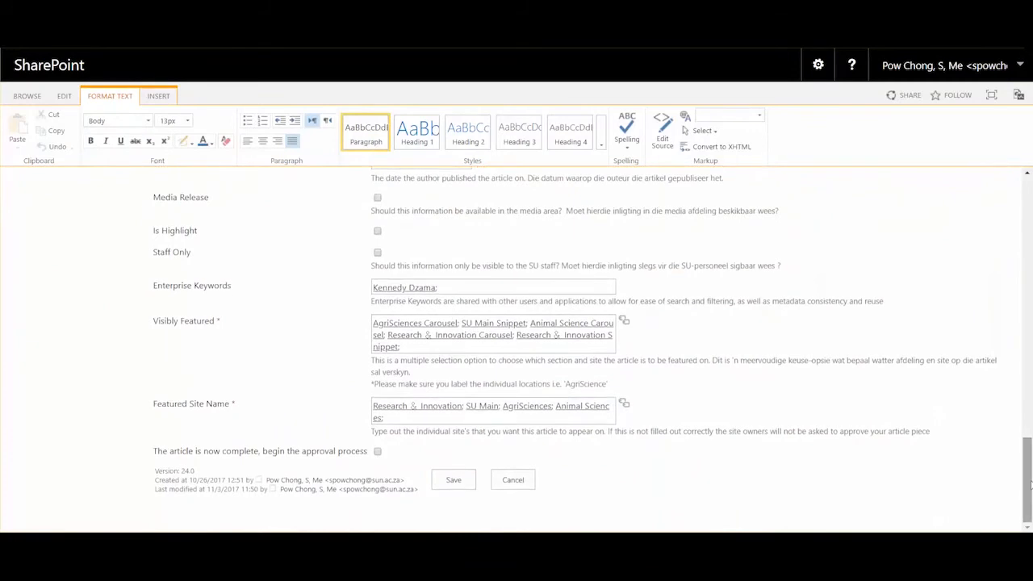